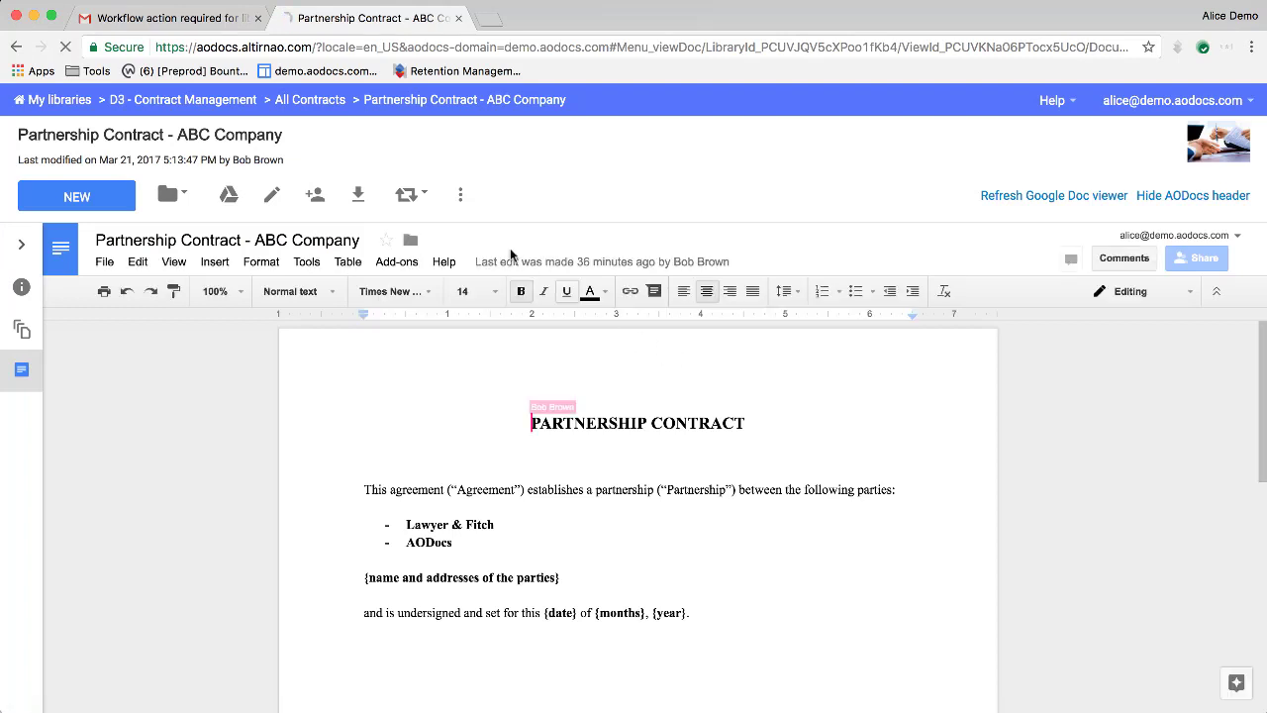
click(411, 196)
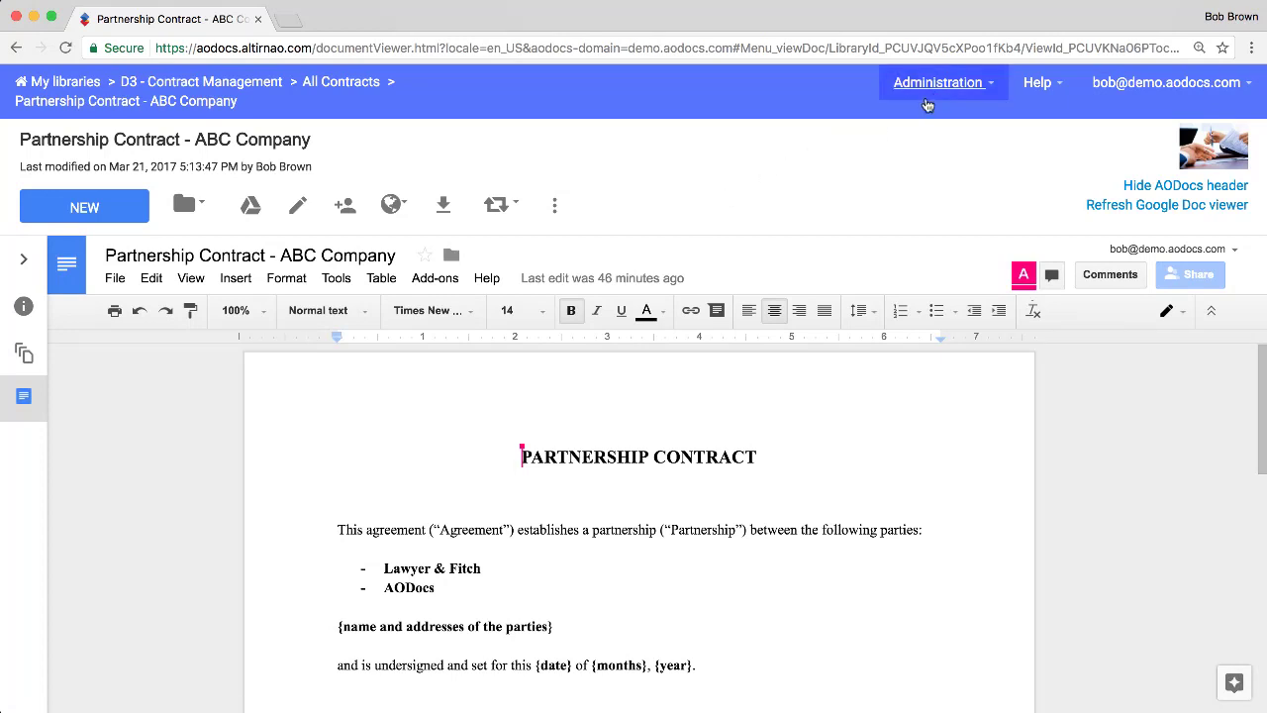
Step: In the library administration, add a role named "Legal Team" to the role list
click(939, 87)
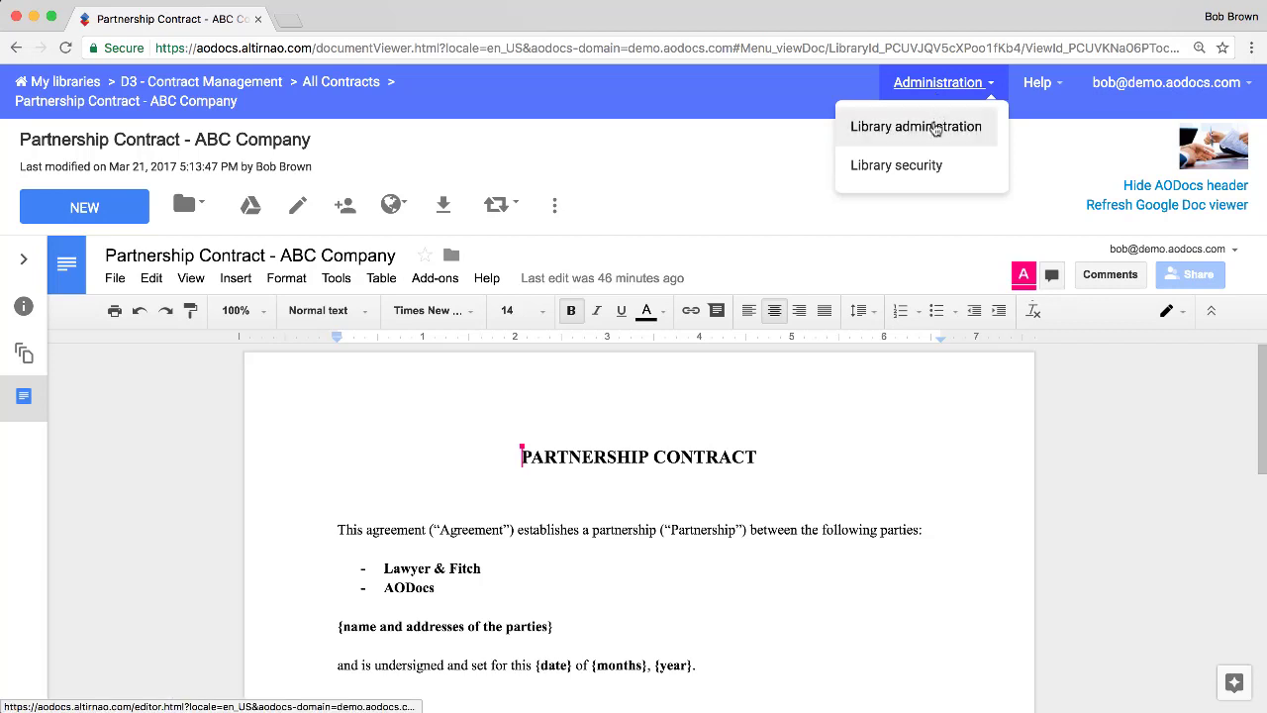
click(934, 125)
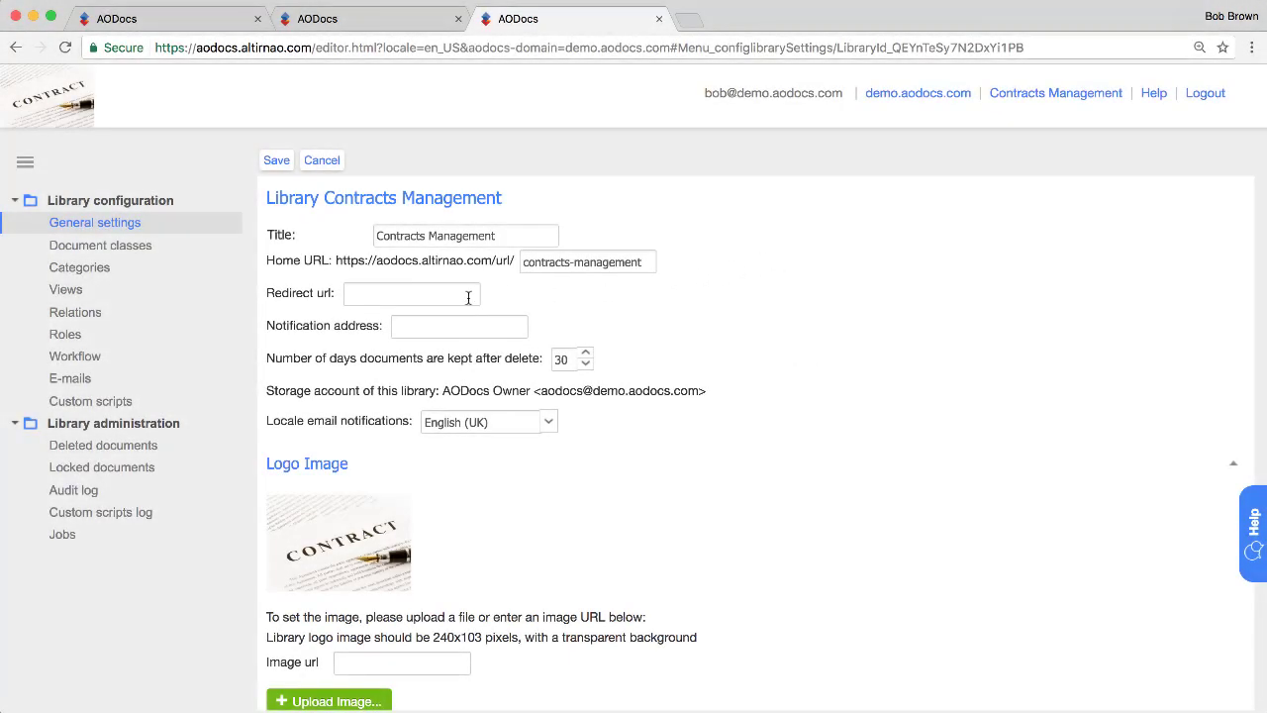
click(202, 340)
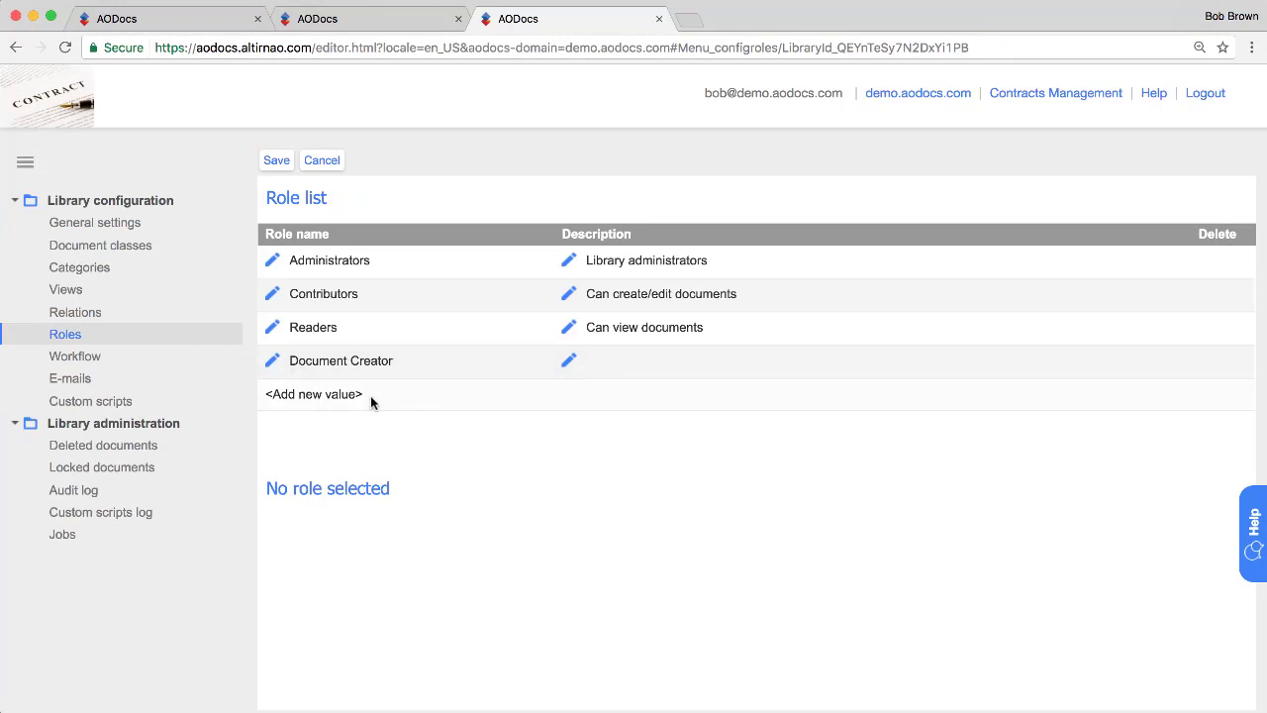
click(336, 395)
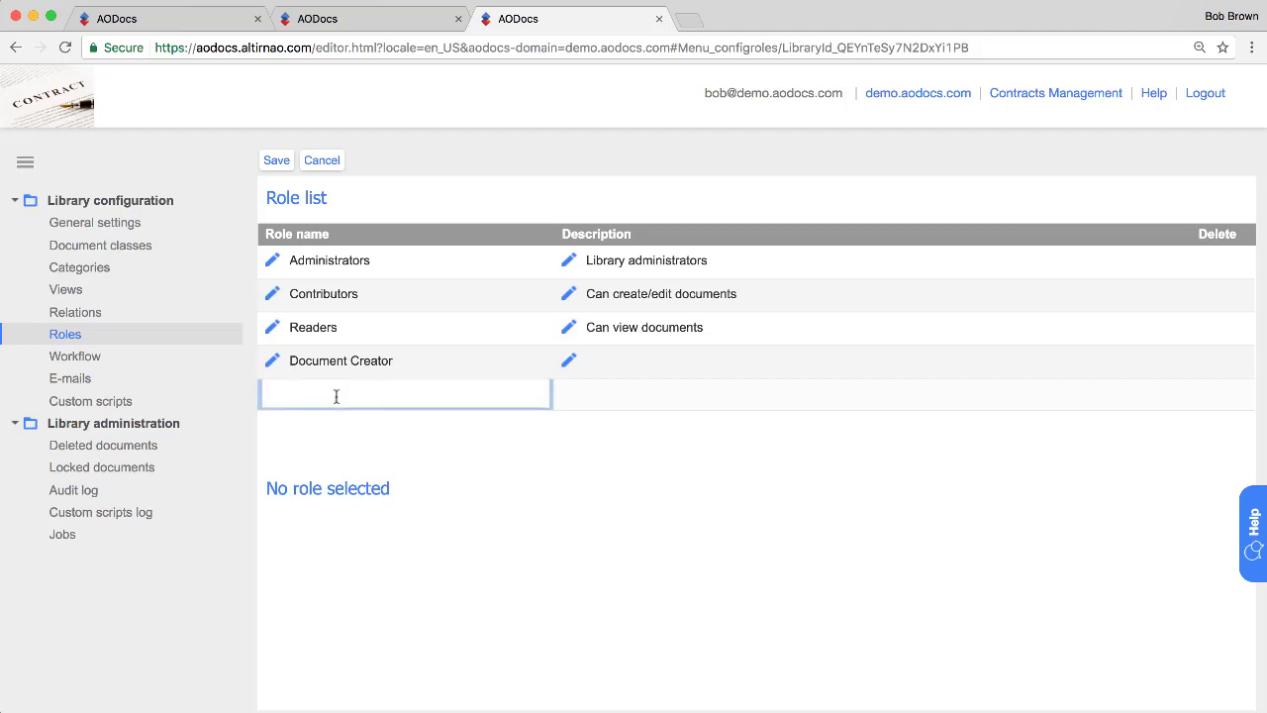
text(Legal Team)
key(Return)
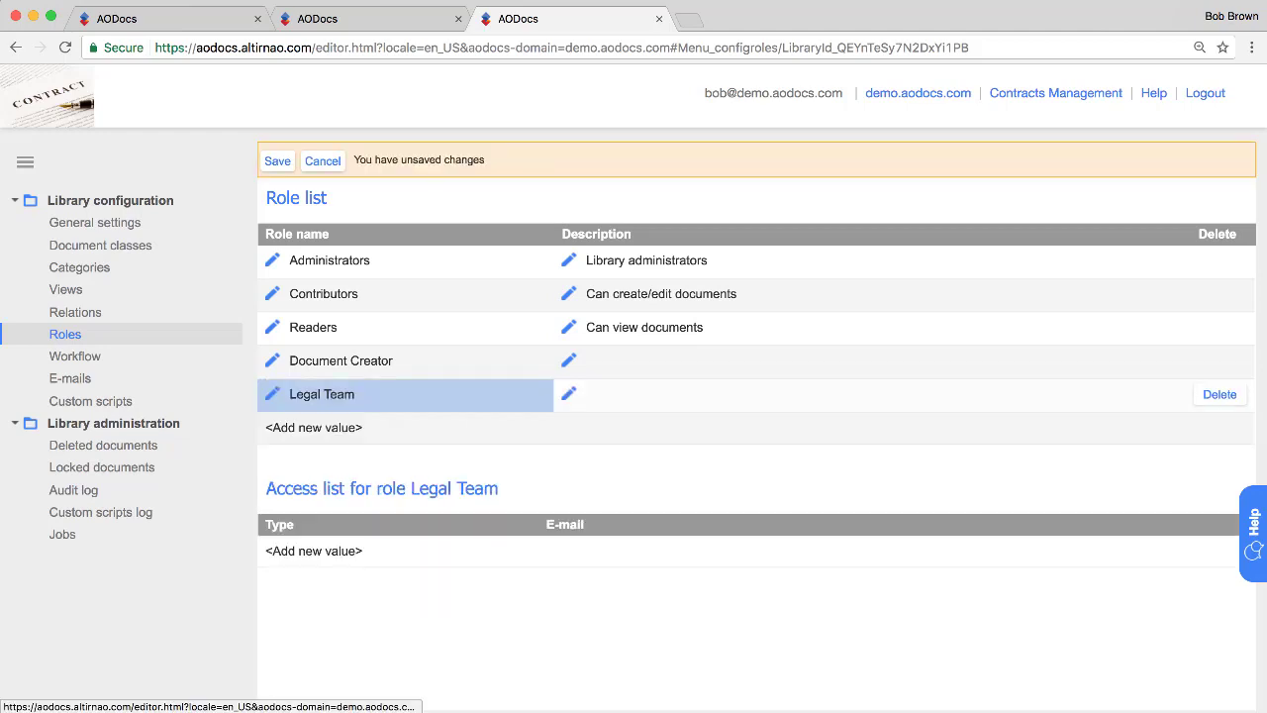
Step: Add the first legal team member's account as a user in the access list of the Legal Team role
click(330, 559)
click(331, 559)
click(297, 572)
click(576, 549)
text(caro)
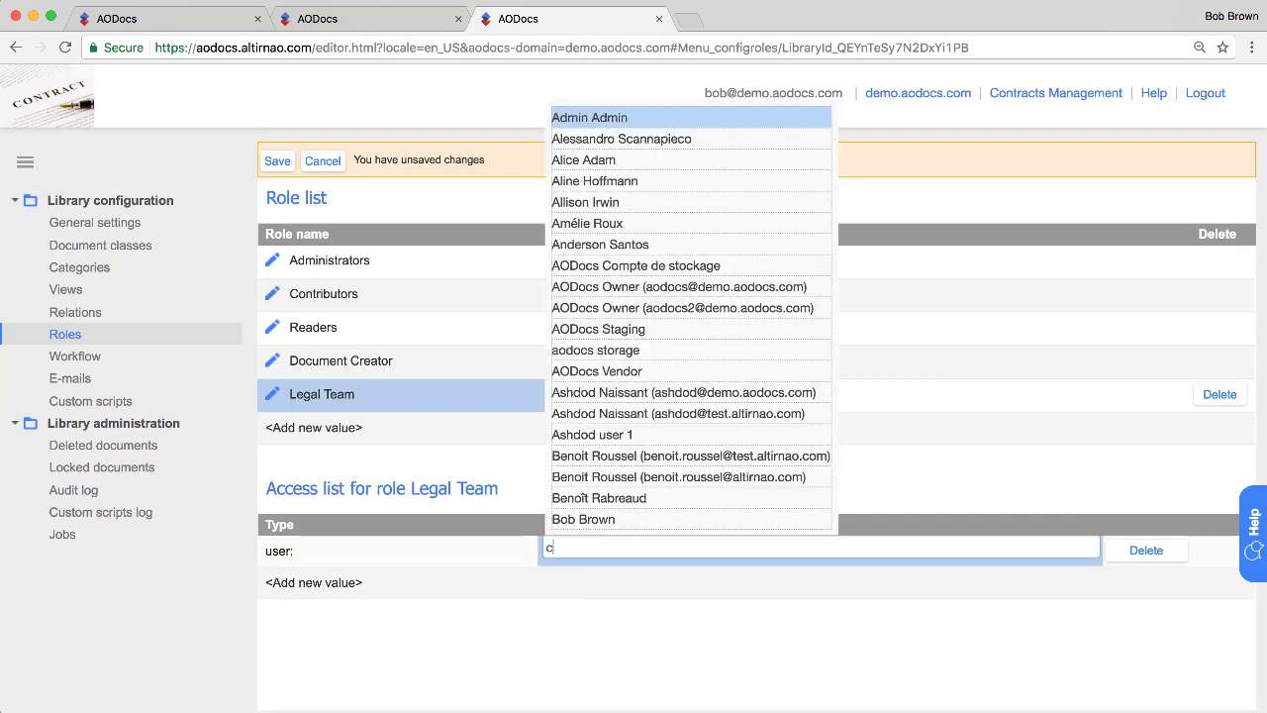
click(593, 577)
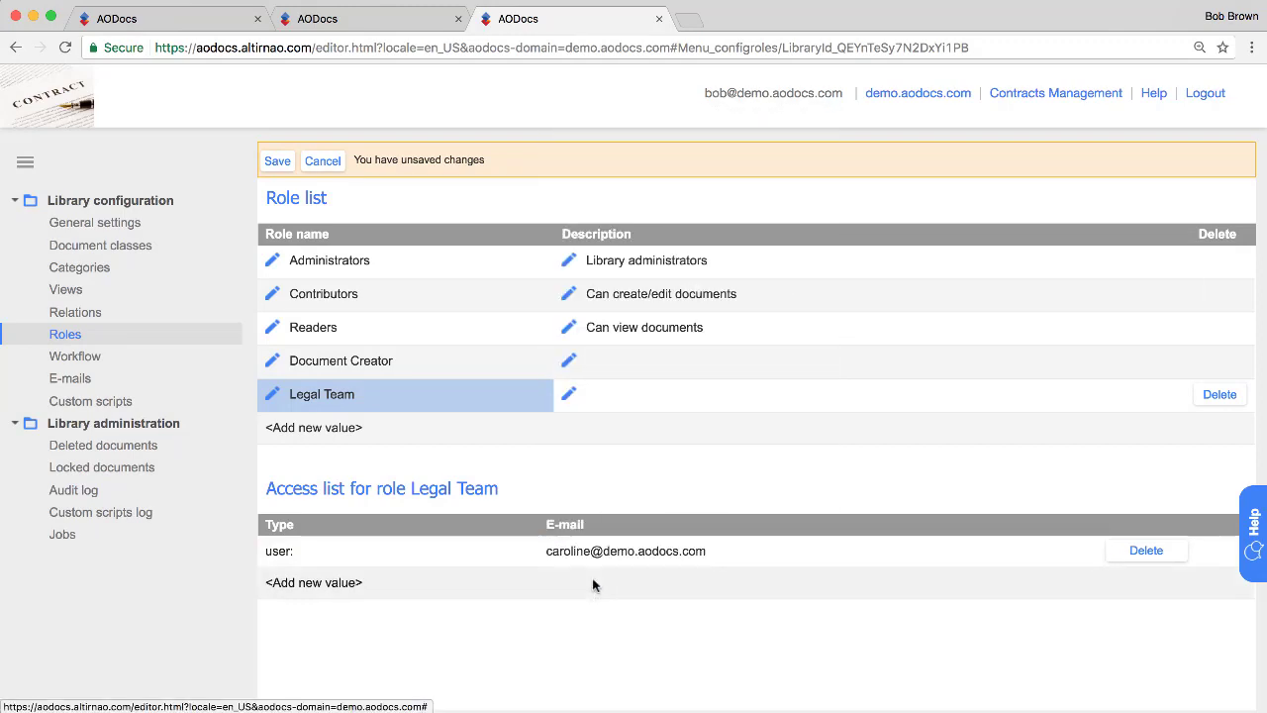
Step: Add a second team member's account as a user of the Legal Team role and save the role changes
click(377, 594)
click(523, 582)
click(513, 605)
click(580, 551)
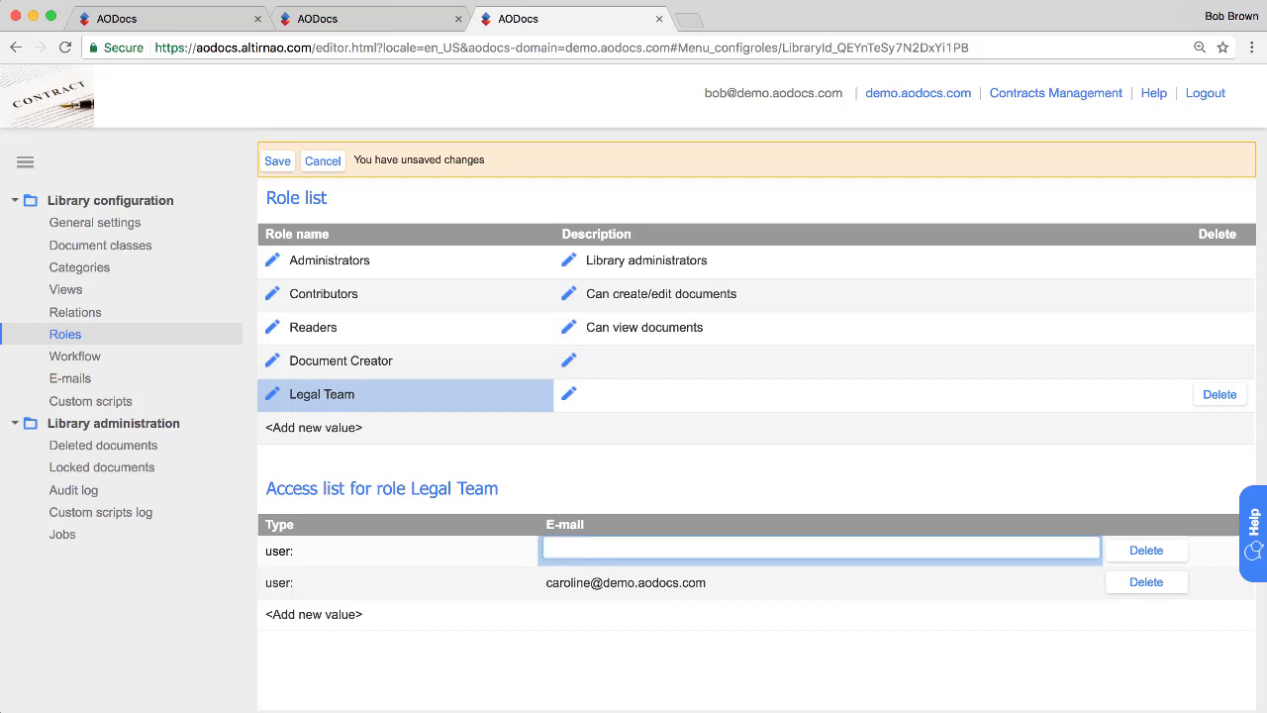
text(ali)
click(594, 577)
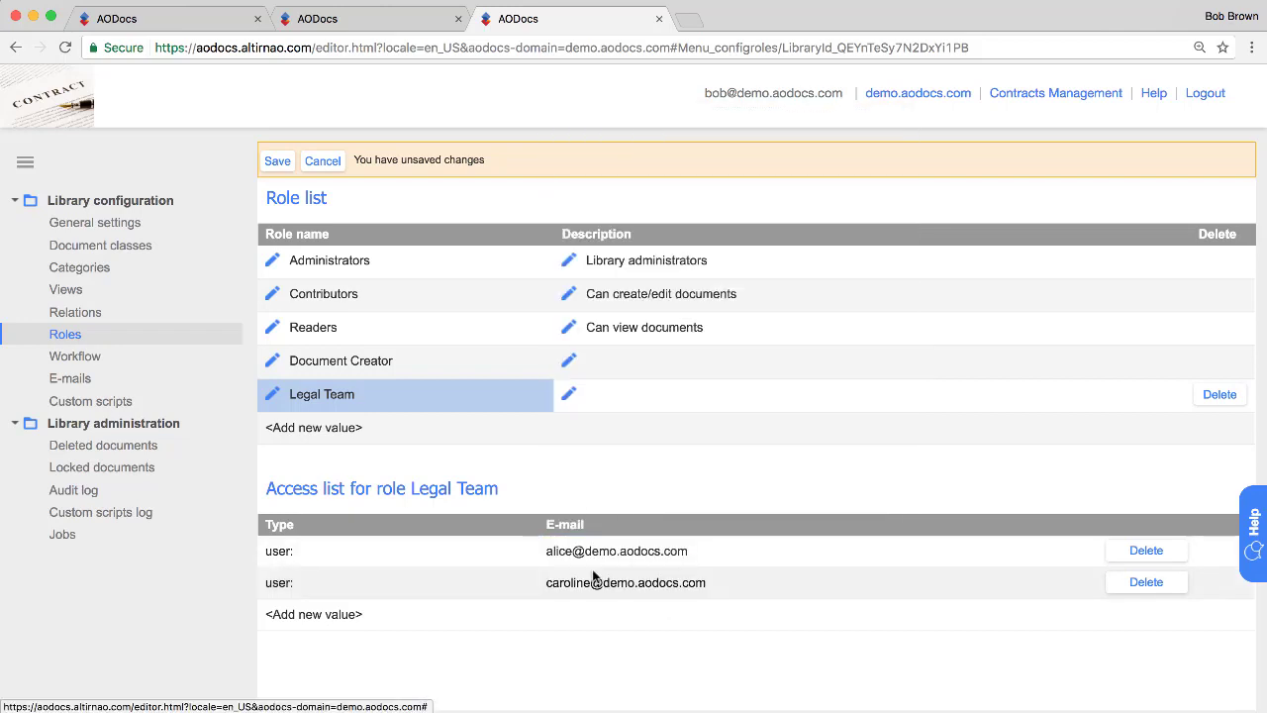
click(277, 161)
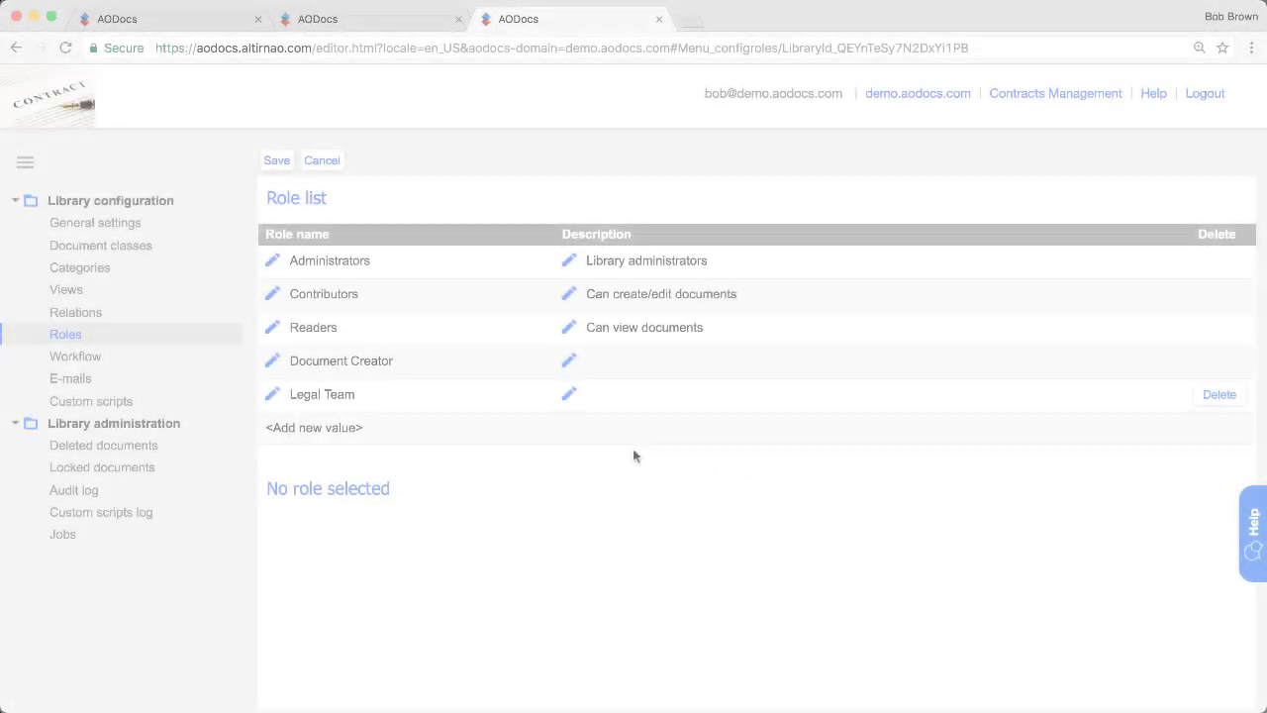
Step: Add a workflow user action named "Send for approval" in the library's workflow configuration
click(94, 358)
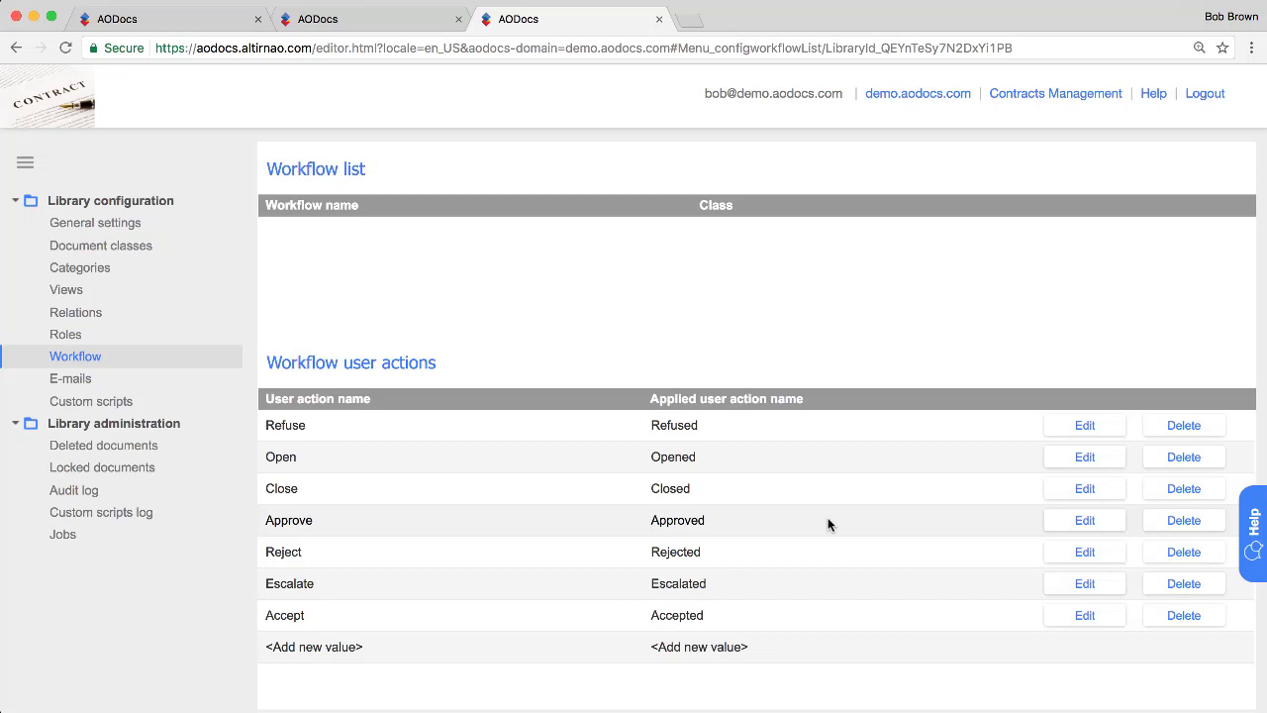
click(357, 648)
text(S)
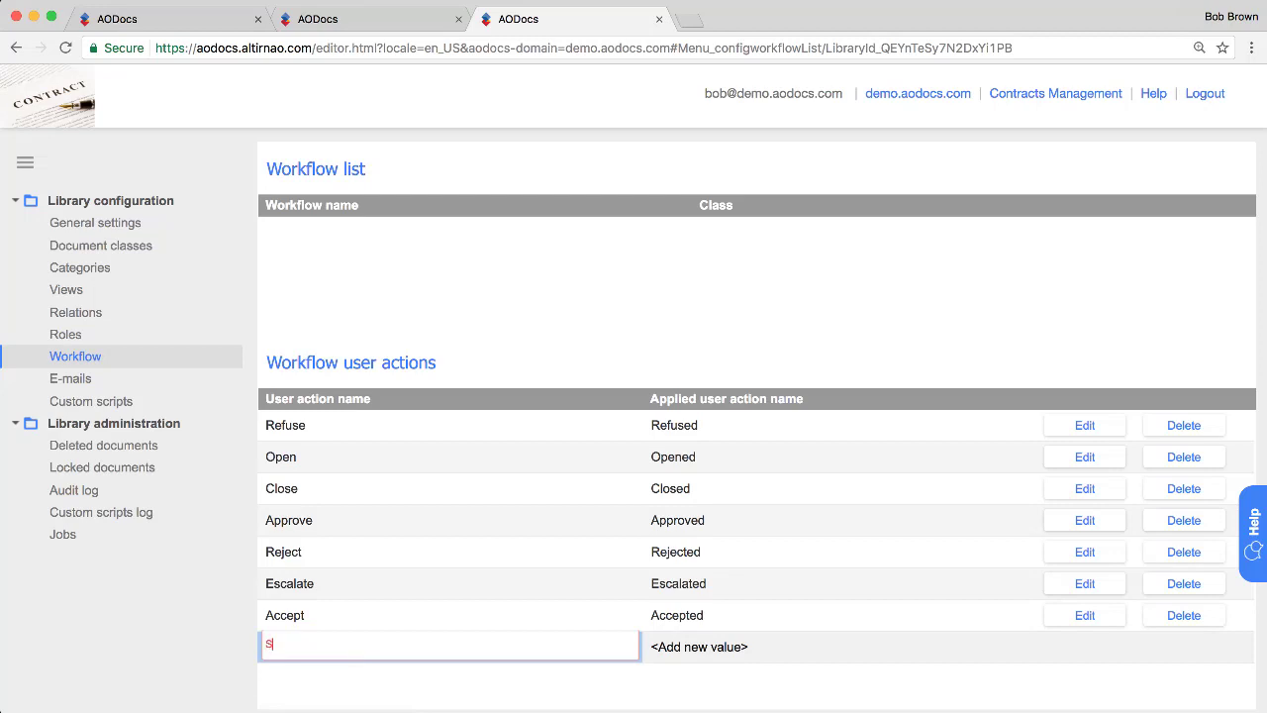
text(end for approval)
key(Return)
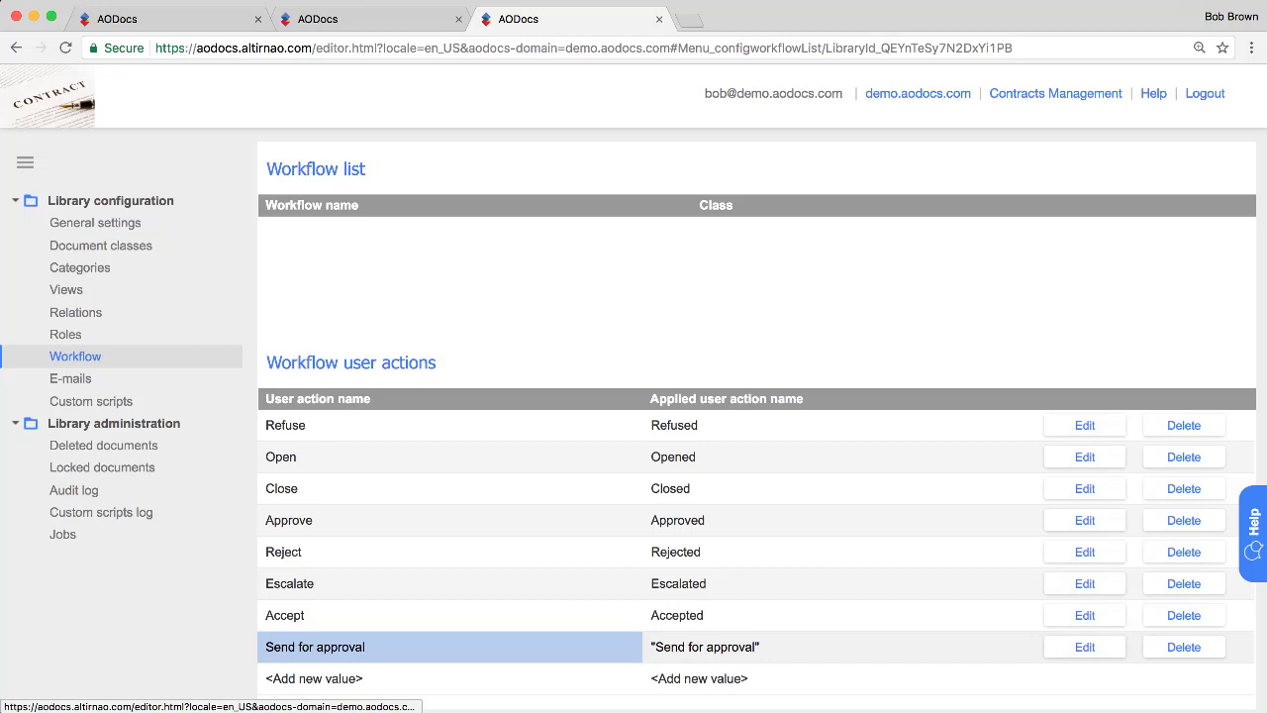
Step: Change the applied name of the "Send for approval" action to "Sent for approval" and save it
click(1083, 648)
click(513, 434)
key(BackSpace)
text(t for approva)
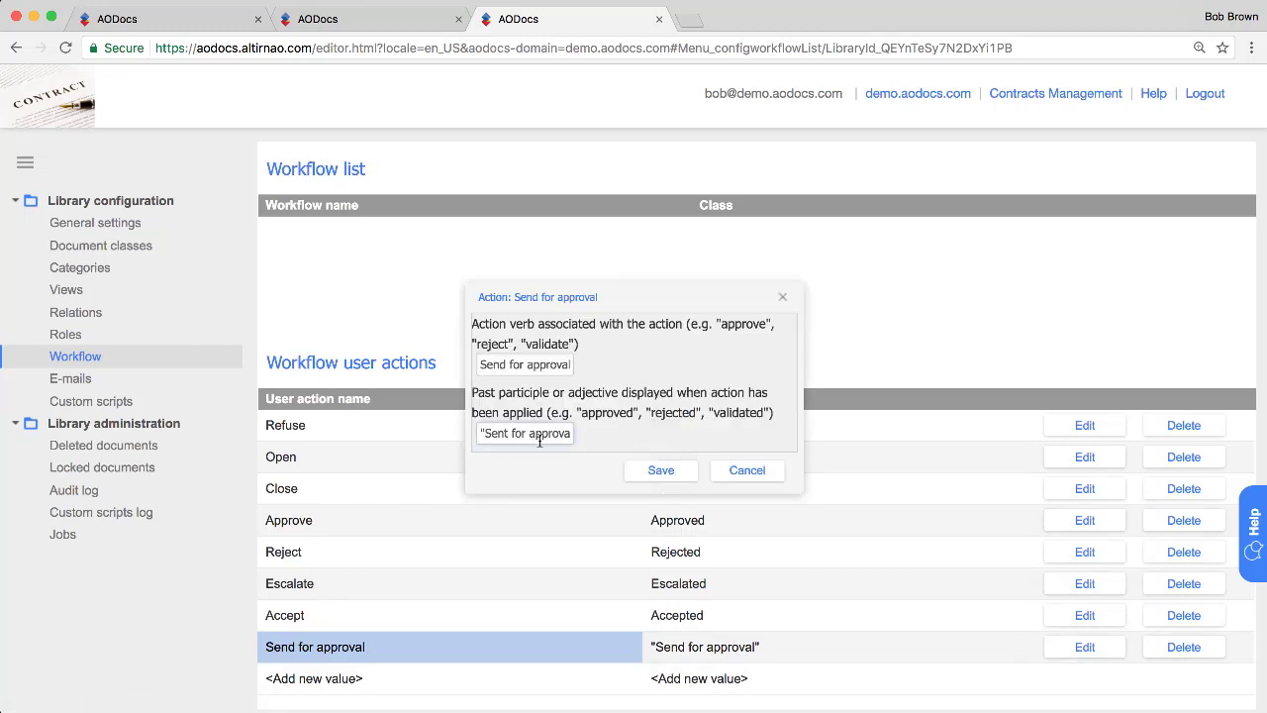
click(661, 470)
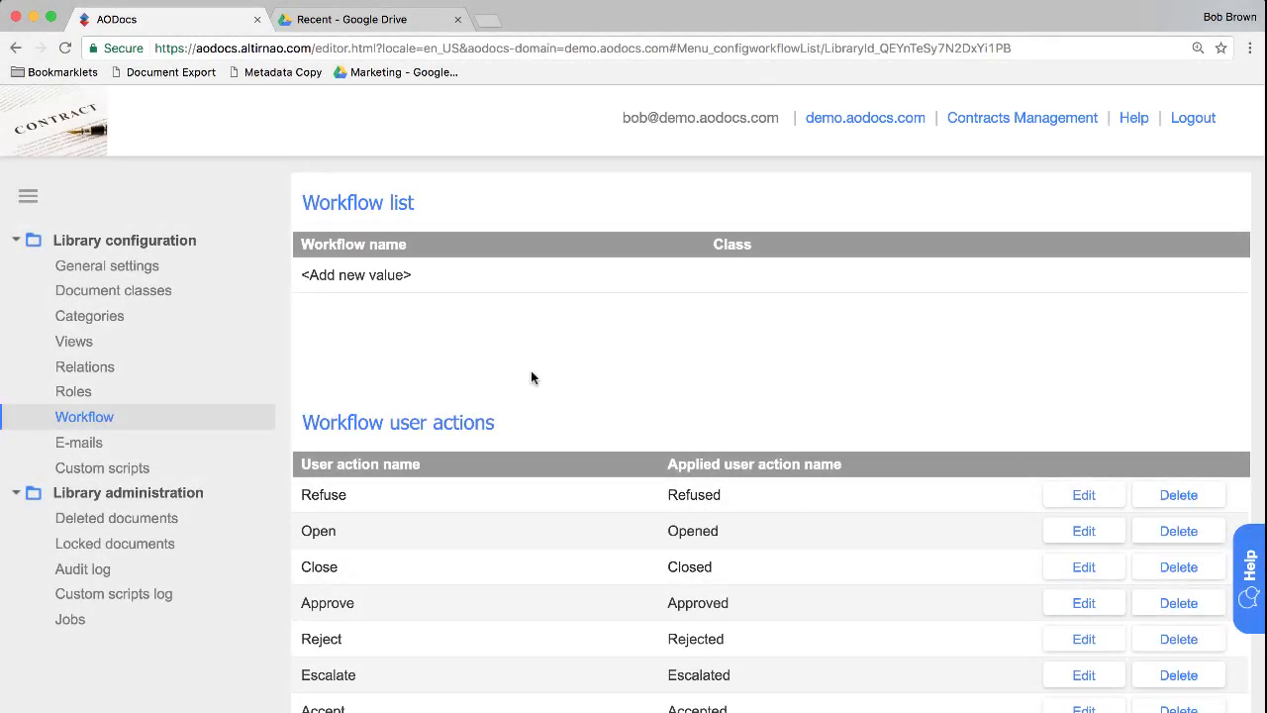
Step: Create a workflow named "Contracts validation" for the Contract class
click(359, 273)
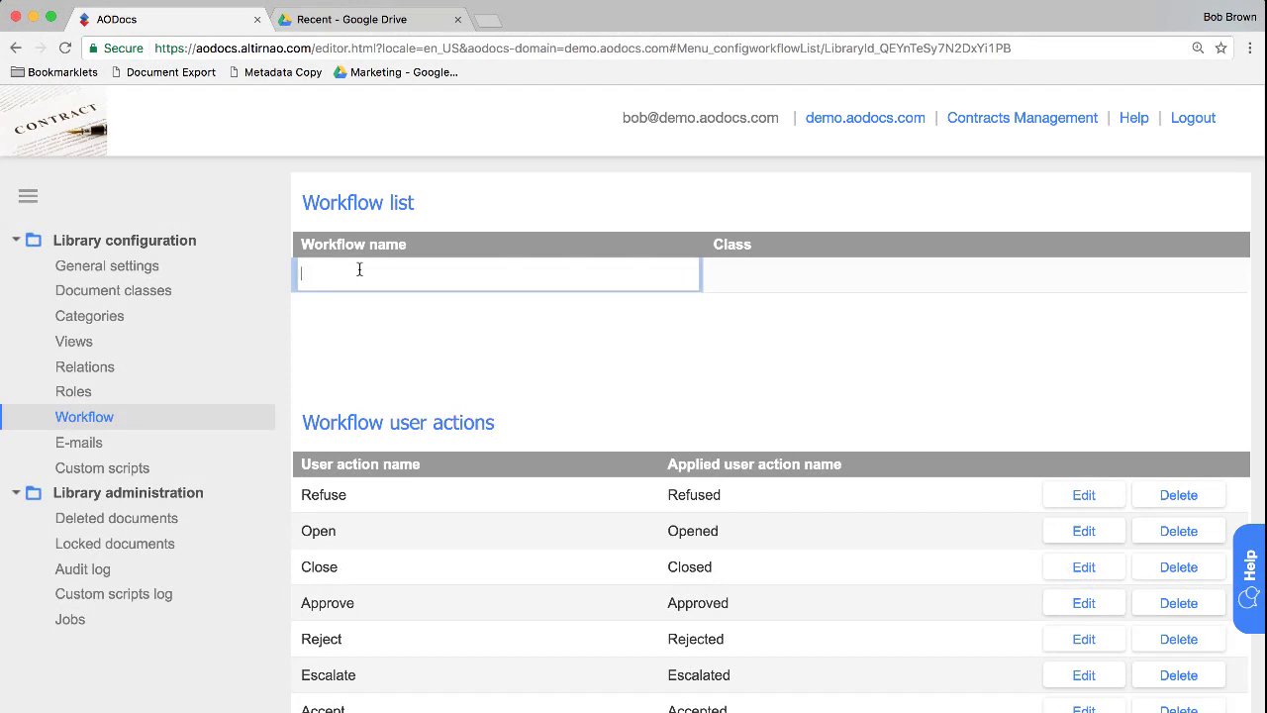
text(Contracts )
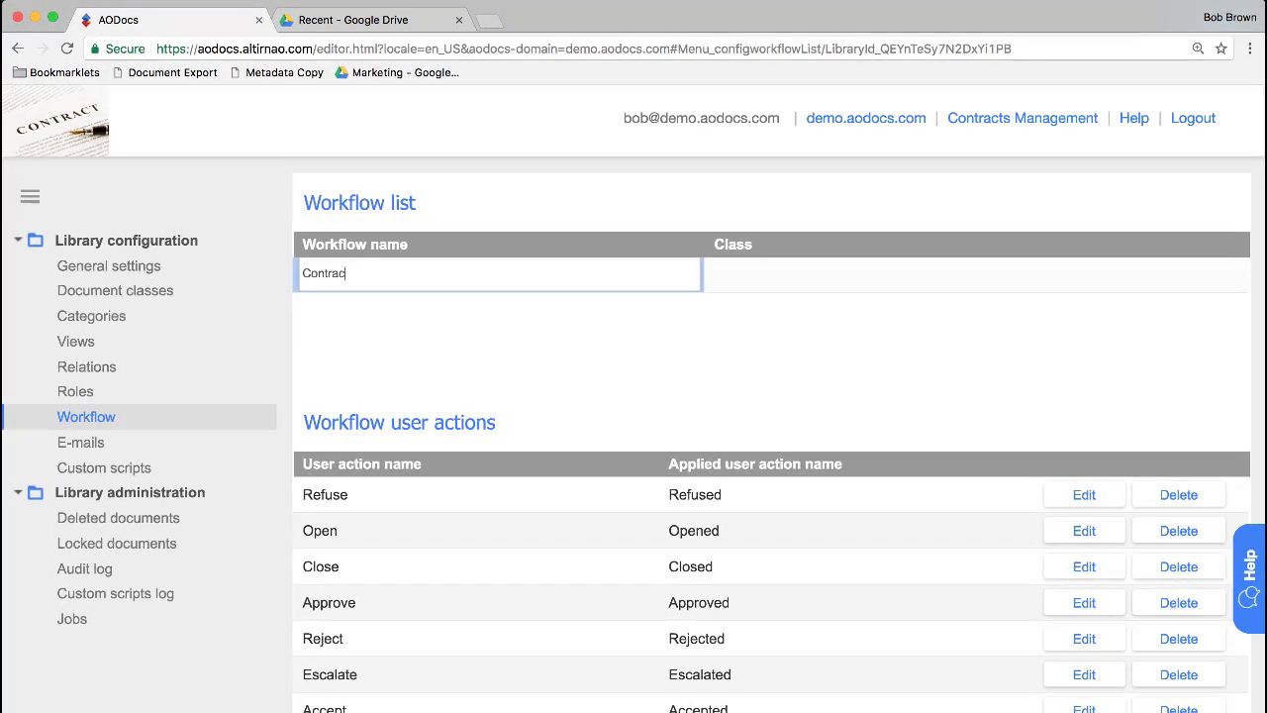
text(validation)
key(Return)
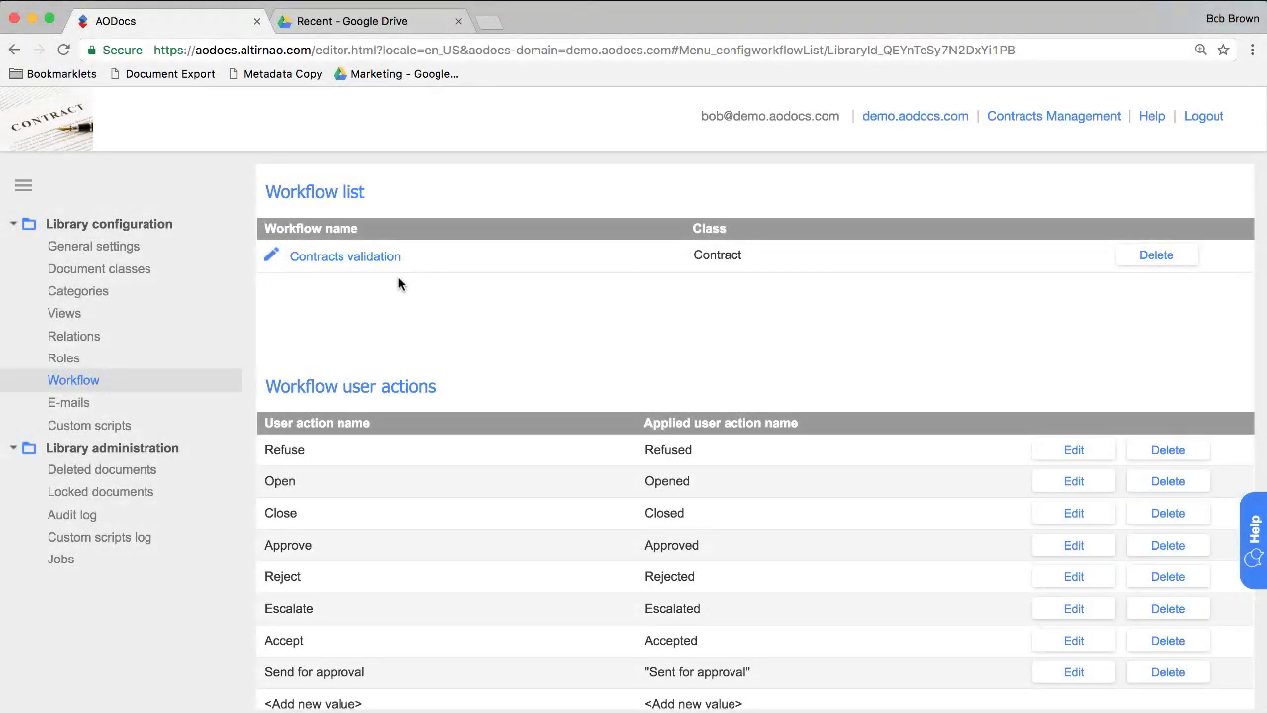
Step: Open the Contracts validation workflow and rename its initial state to "01. Draft"
click(359, 258)
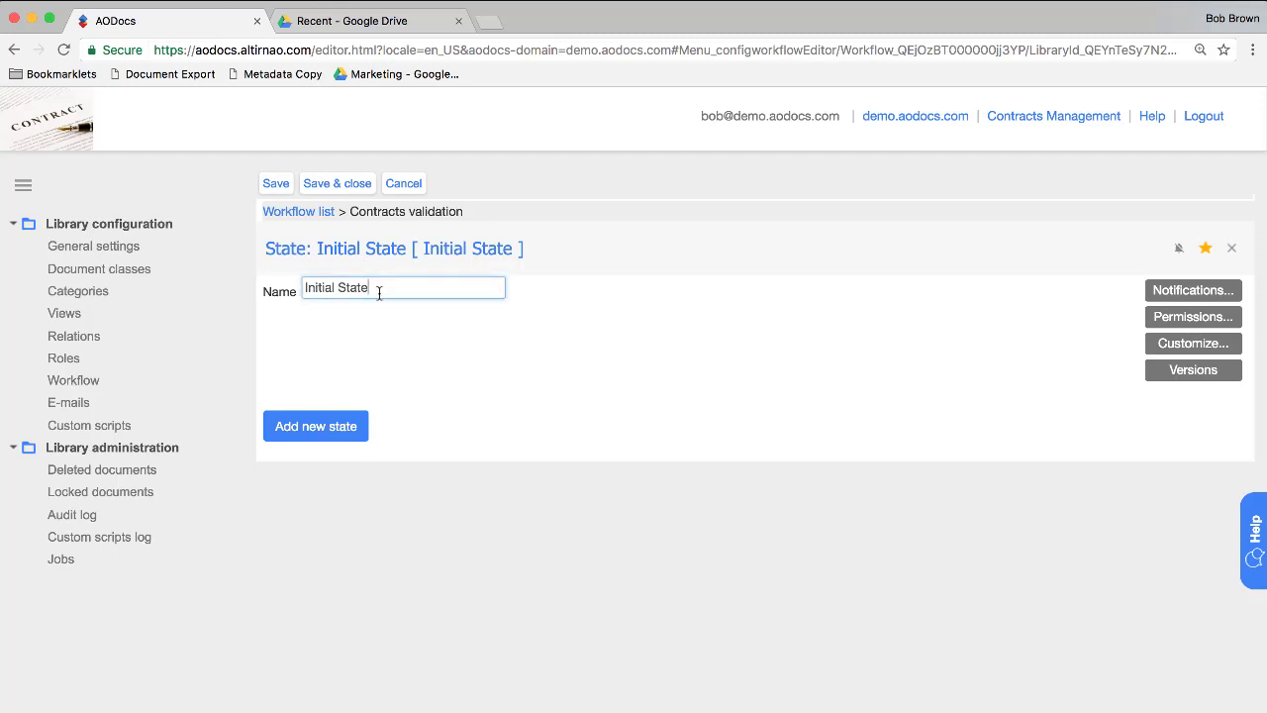
triple_click(388, 291)
text(01. Draft)
Step: Add a second workflow state named "02. Waiting for Approval"
click(315, 426)
click(319, 457)
text(02. Waiting for )
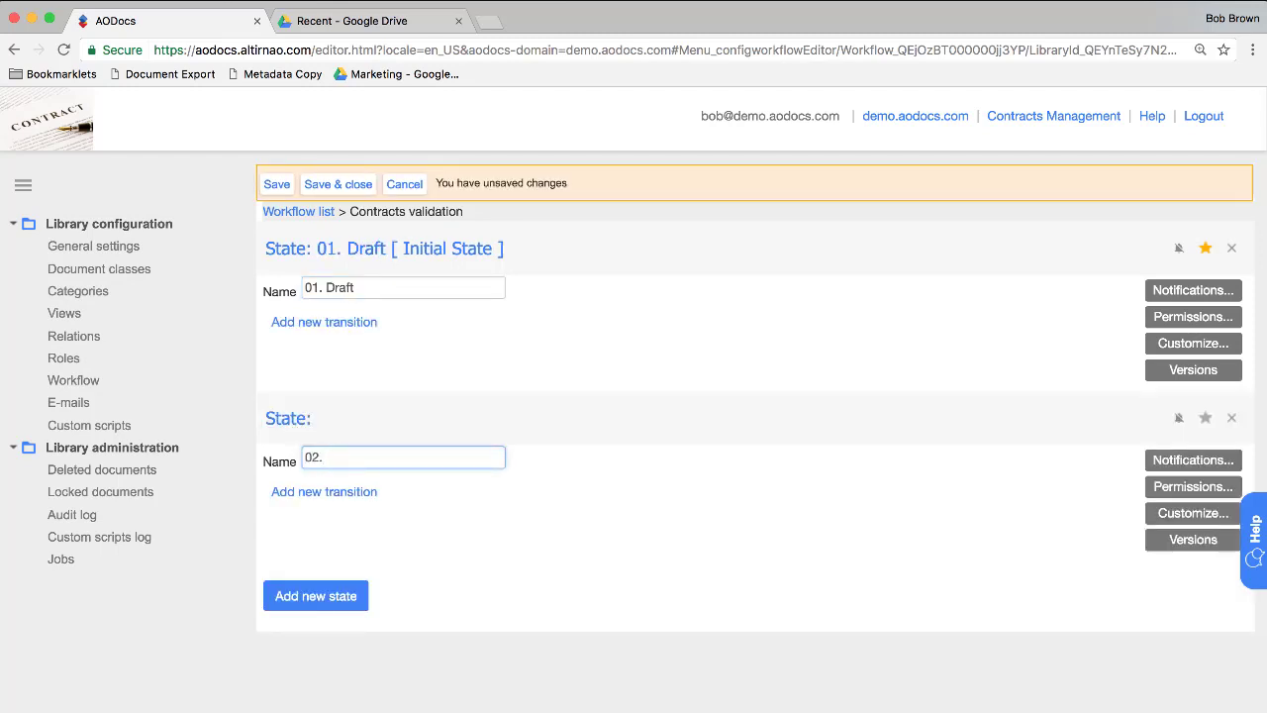
text(Approval)
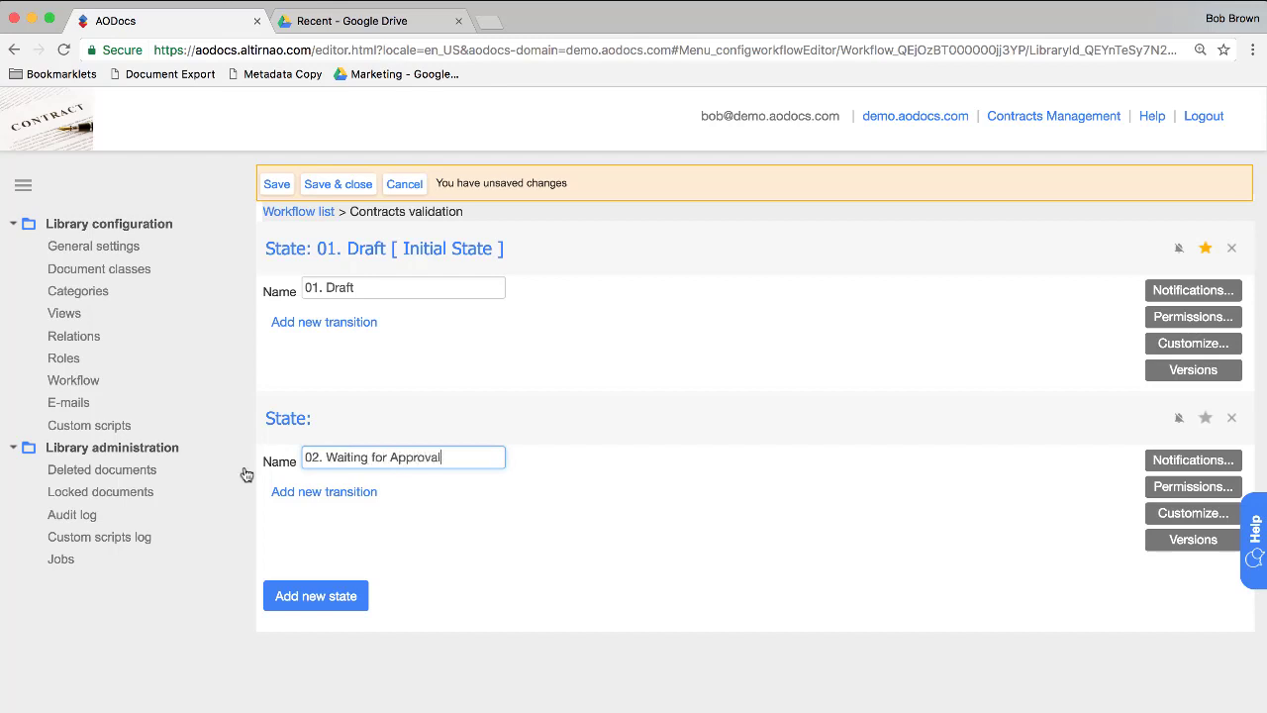
Step: Add a third workflow state named "03. Validated Contracts"
click(297, 595)
click(319, 628)
text(03.)
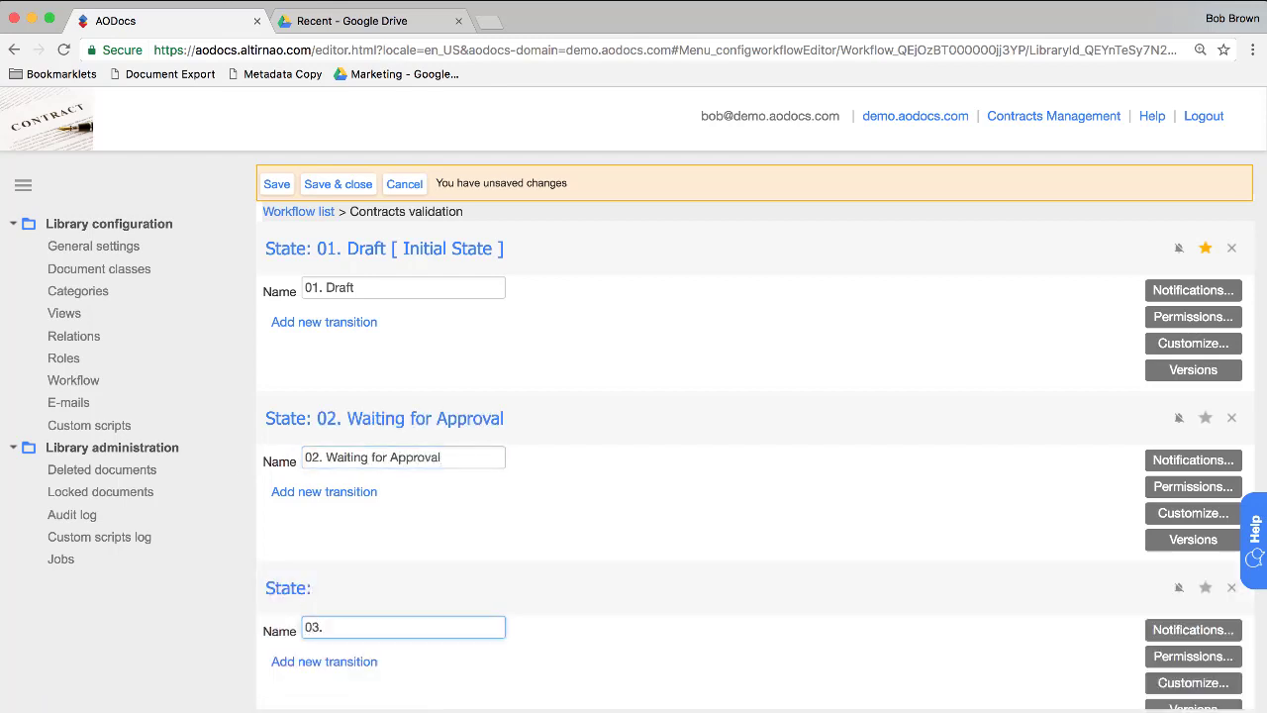
text( Validated Contracts)
Step: Add a fourth workflow state named "04. Archived Contracts", followed by one more blank state
scroll(367, 579, down, 2)
click(334, 671)
scroll(334, 667, down, 3)
click(373, 541)
text(04. Archived Con)
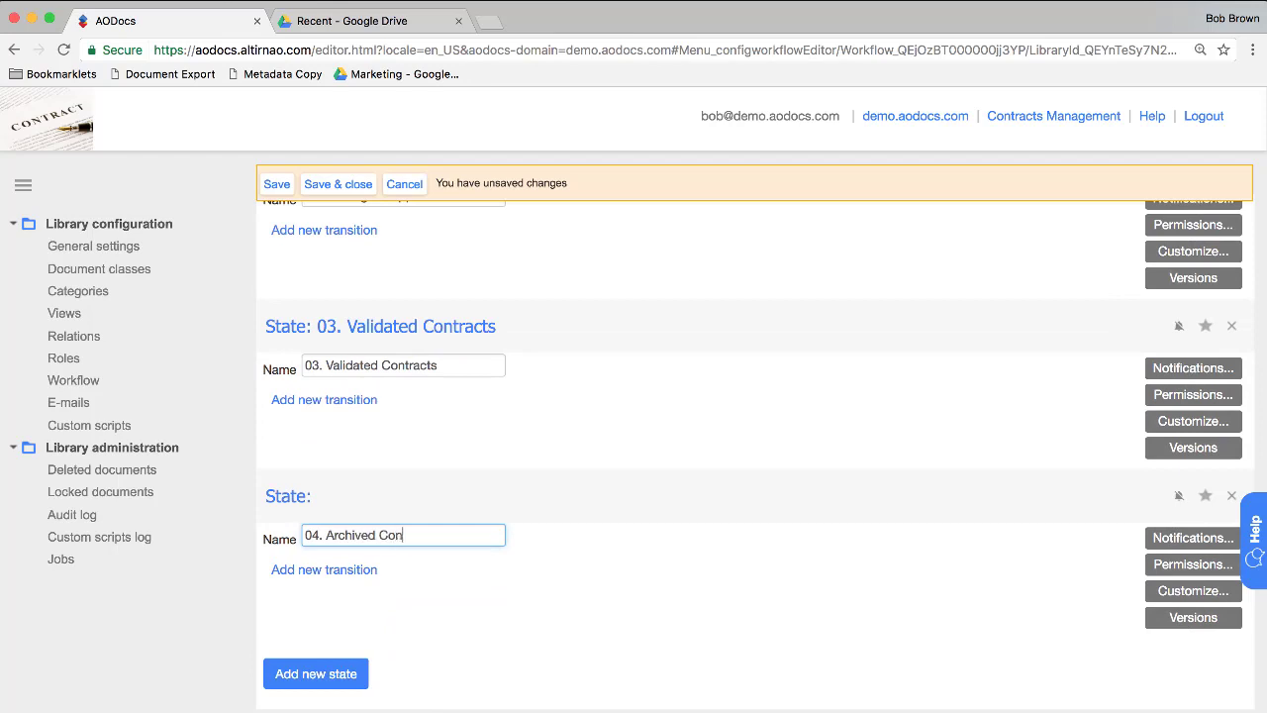
text(tracts)
click(330, 676)
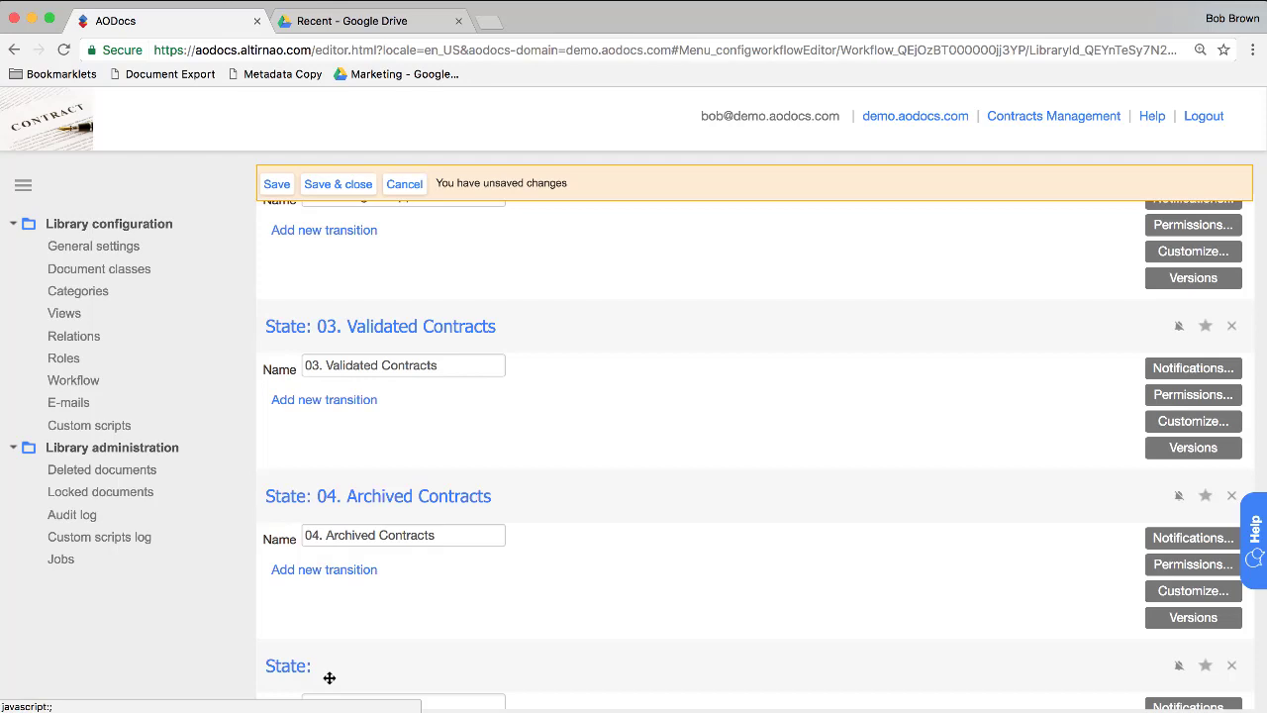
Step: Add a transition from 01. Draft to 02. Waiting for Approval if "Sent for approval" by any single member of Document Creator
scroll(328, 333, up, 5)
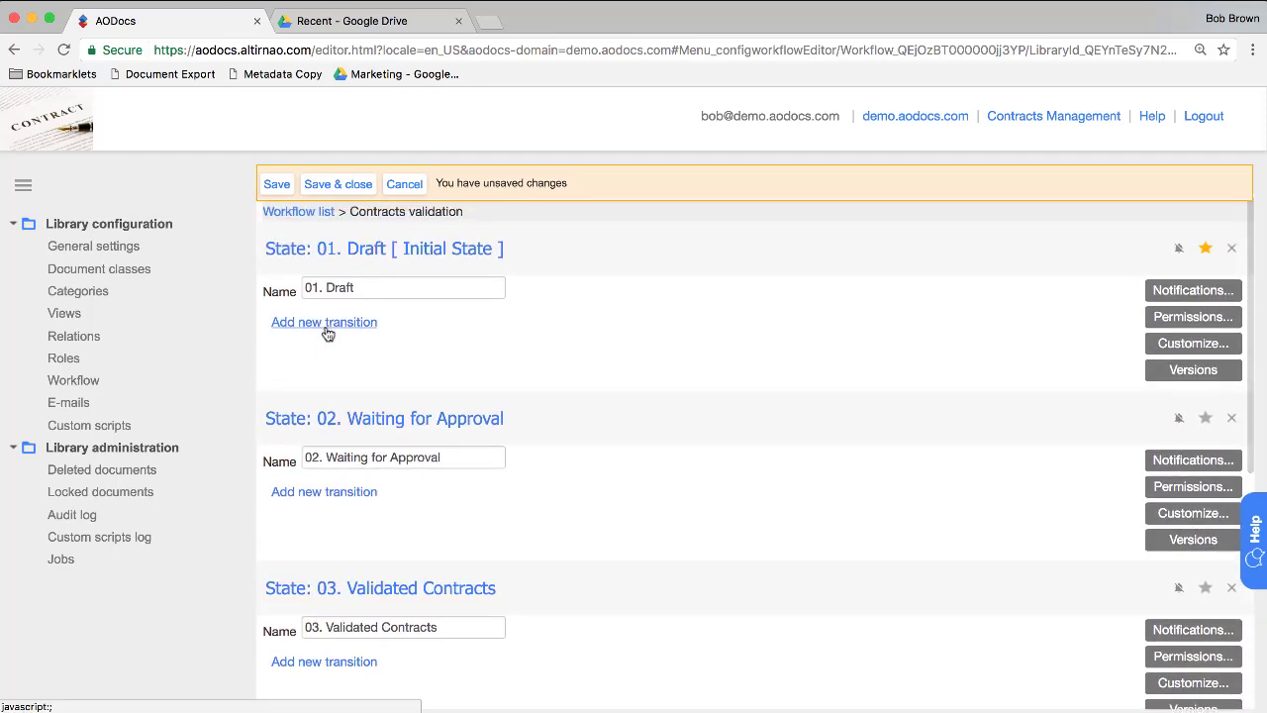
click(327, 327)
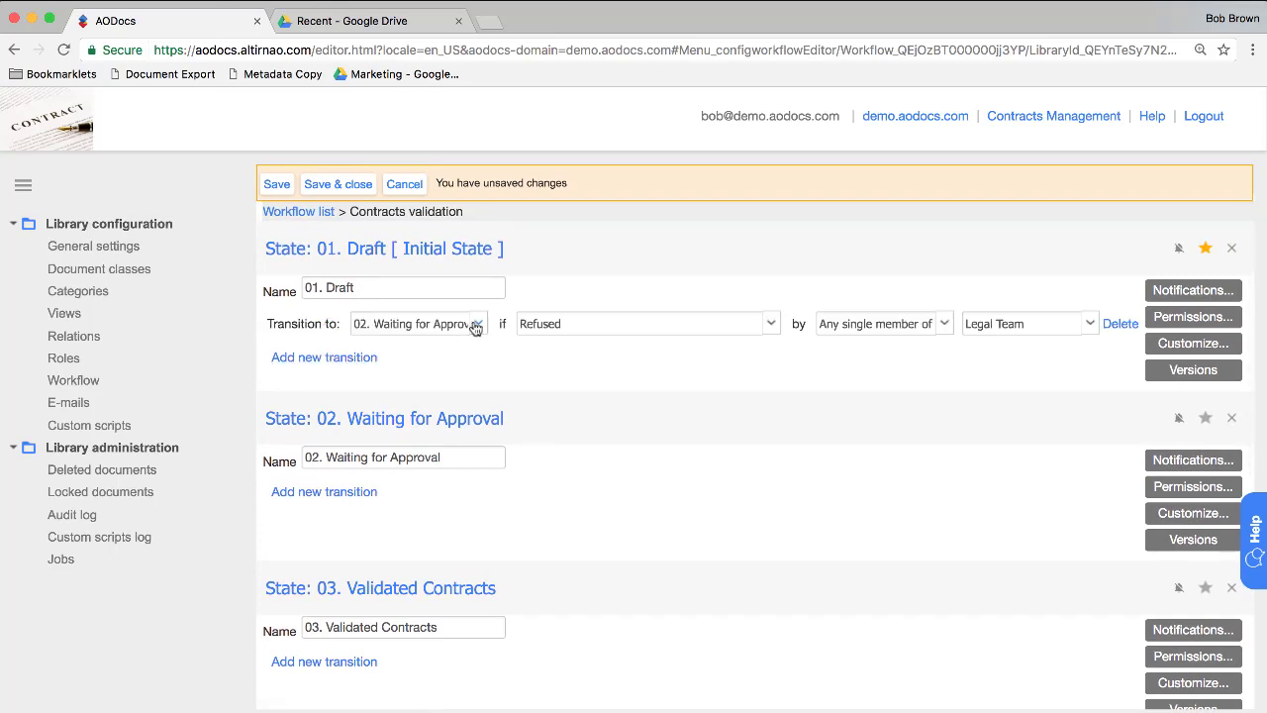
click(771, 327)
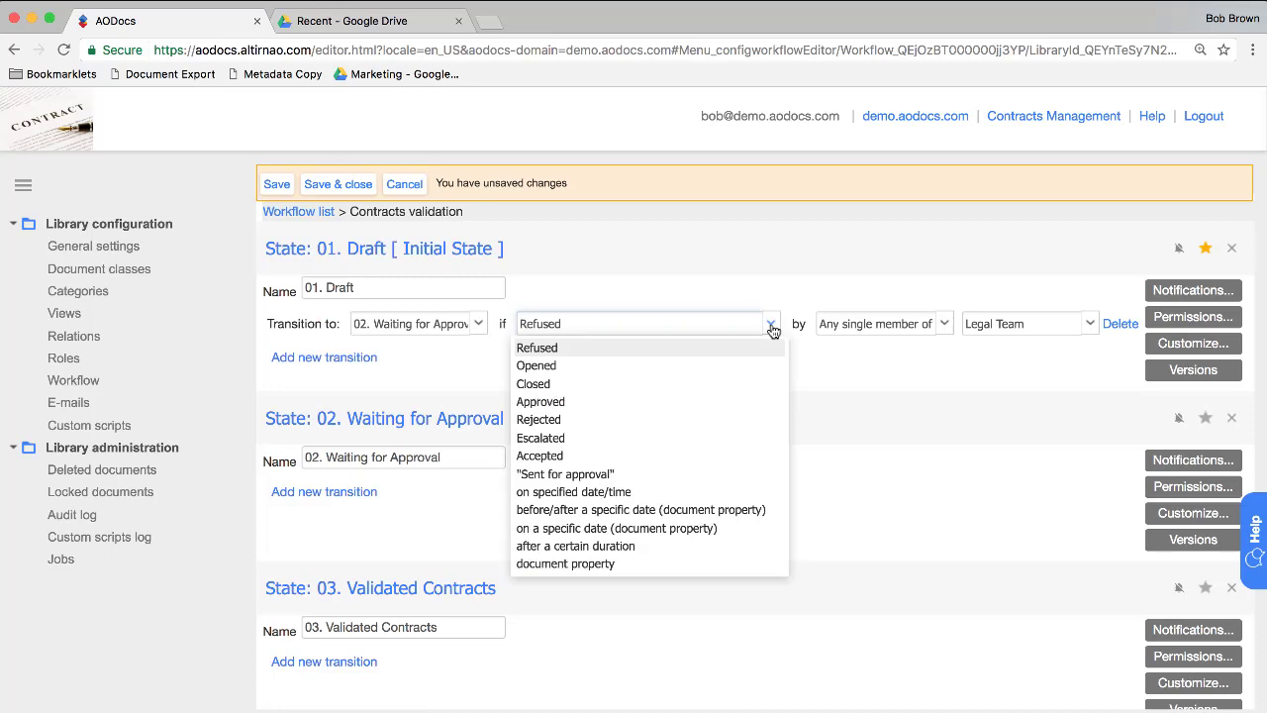
click(666, 477)
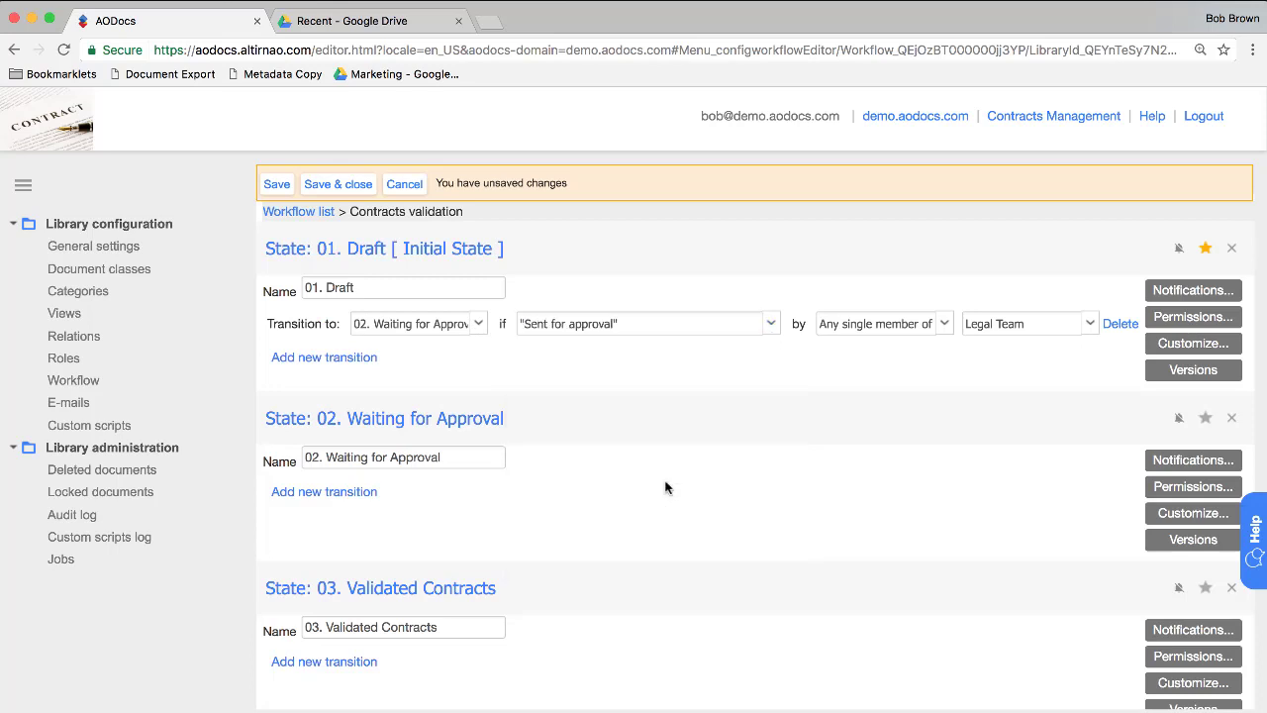
click(1089, 323)
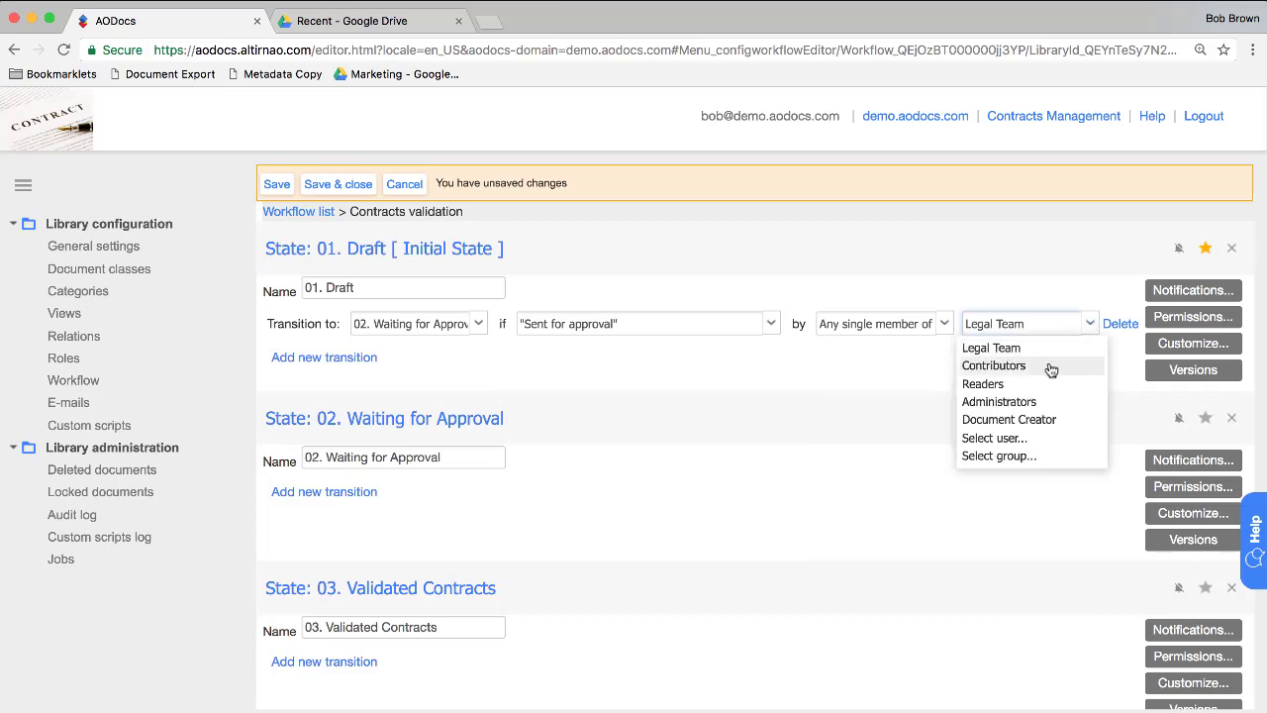
click(1022, 420)
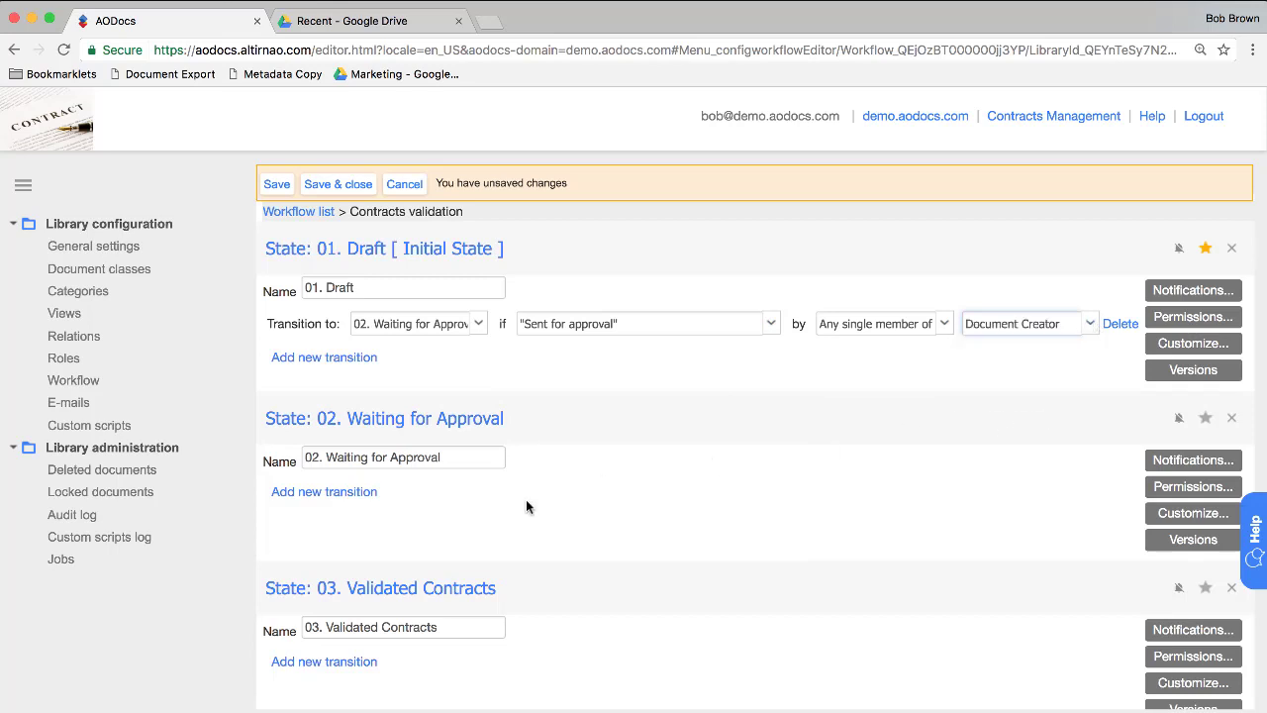
Step: Add a transition from 02. Waiting for Approval to 03. Validated Contracts if Approved by any single member of Legal Team
click(372, 495)
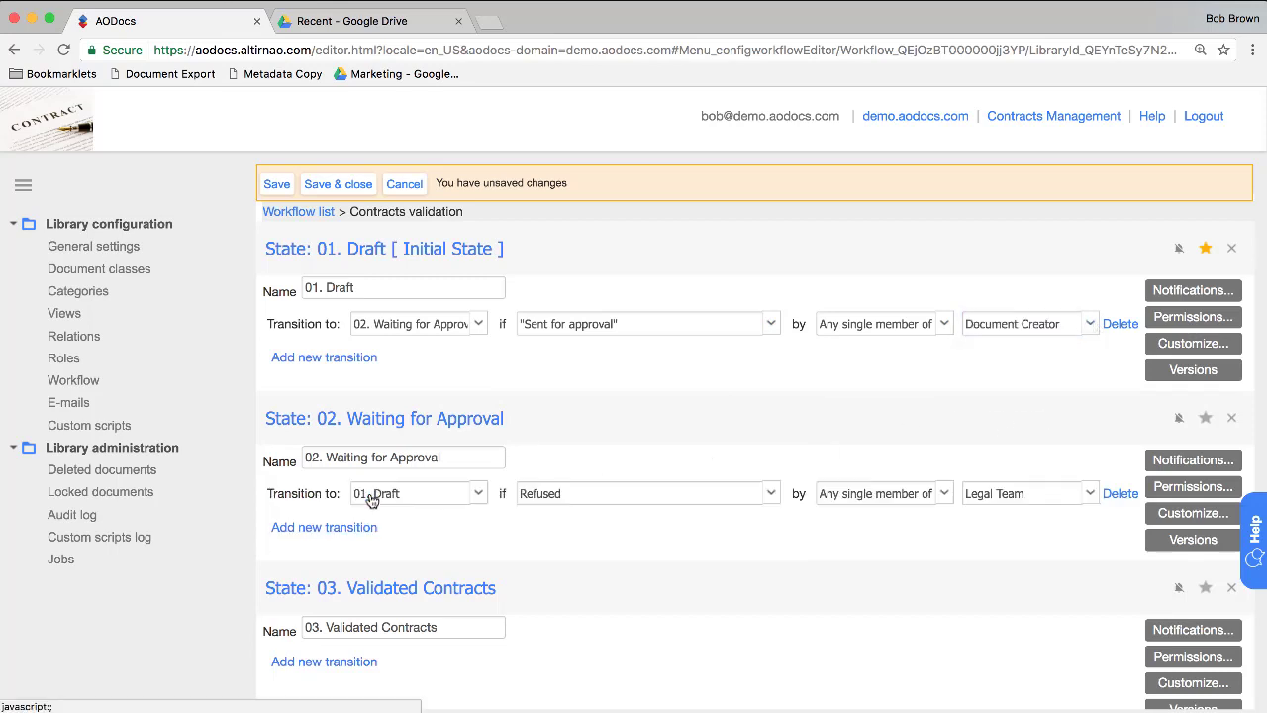
click(475, 497)
click(446, 536)
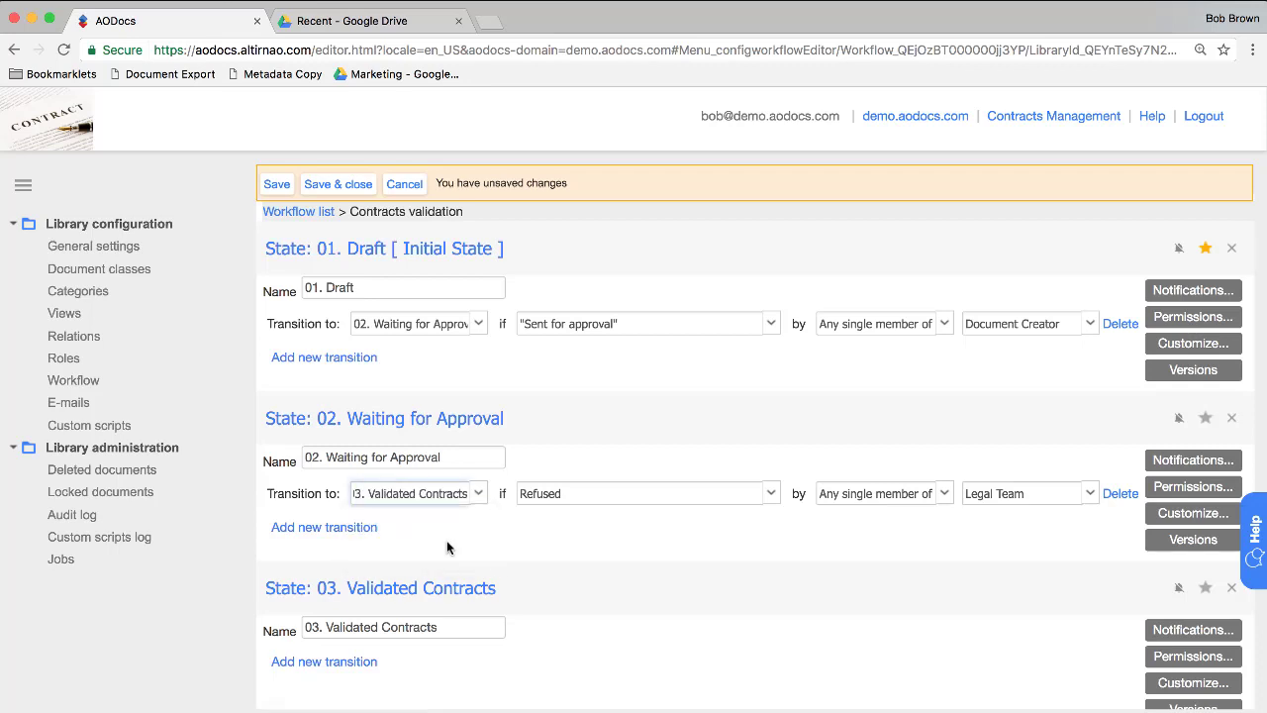
click(773, 497)
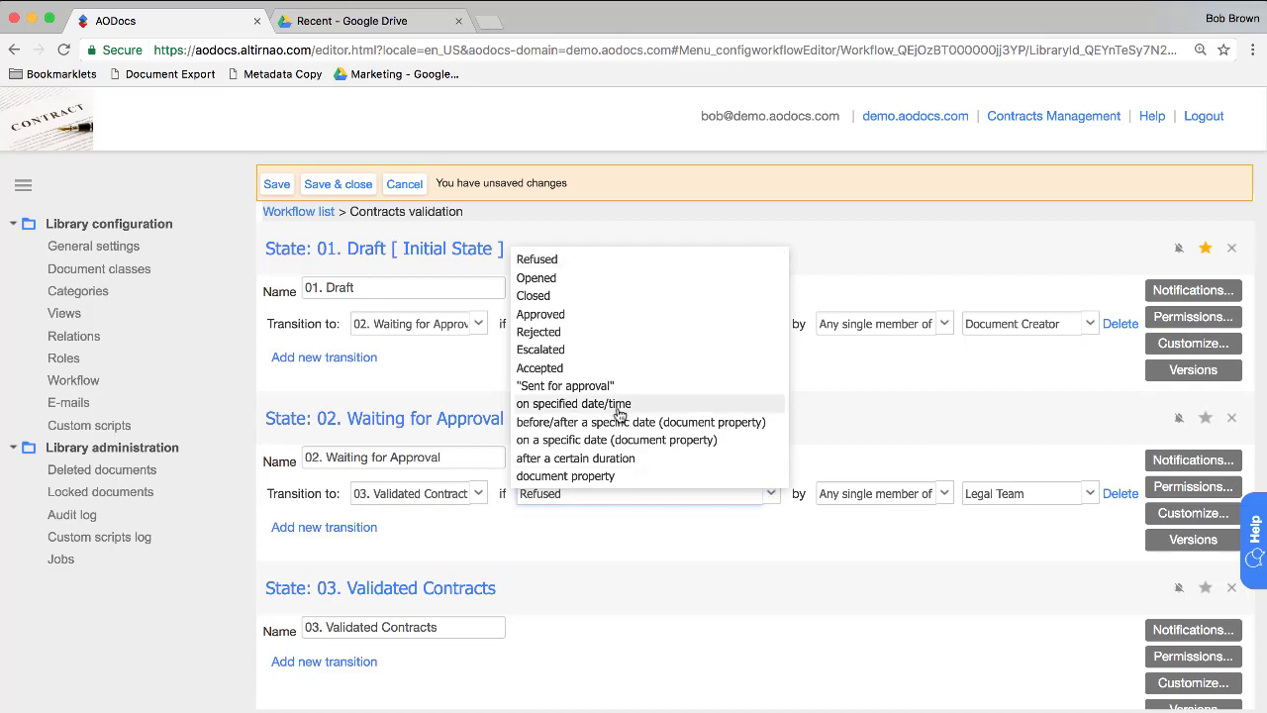
click(566, 315)
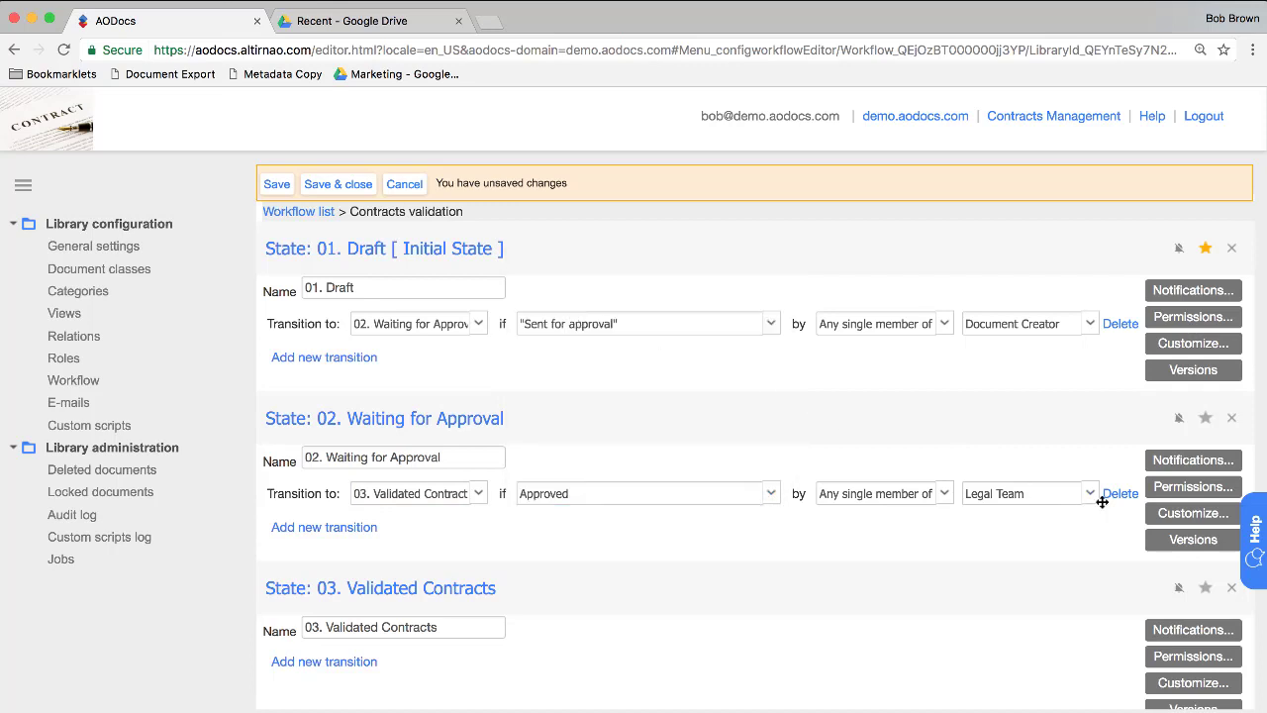
Step: Add a second transition from 02. Waiting for Approval, to 01. Draft if Rejected by any single member of Legal Team
click(317, 526)
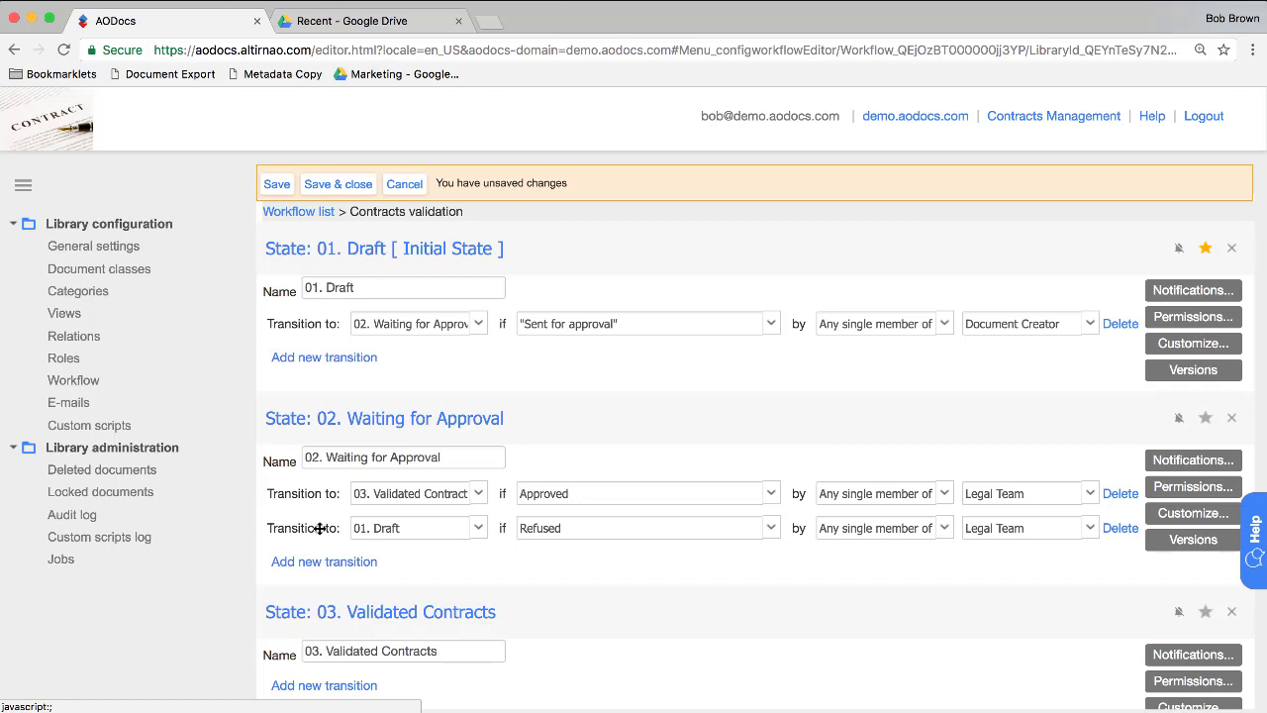
click(651, 533)
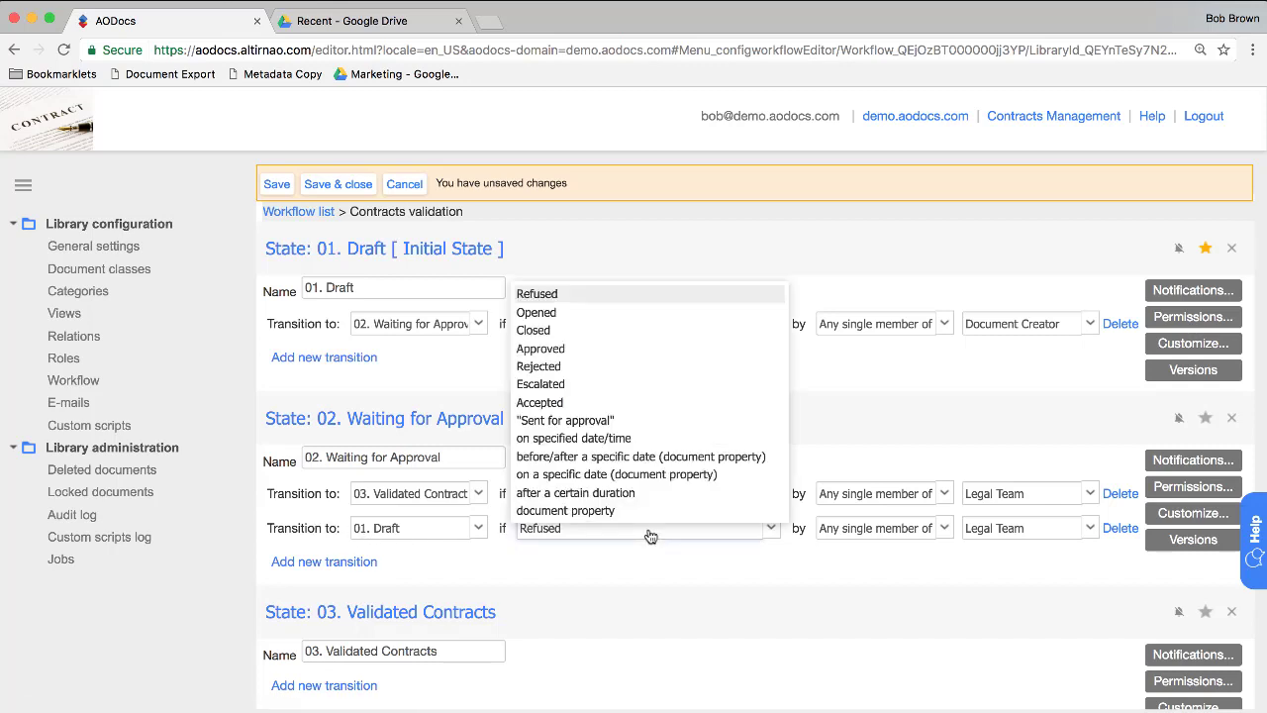
click(586, 367)
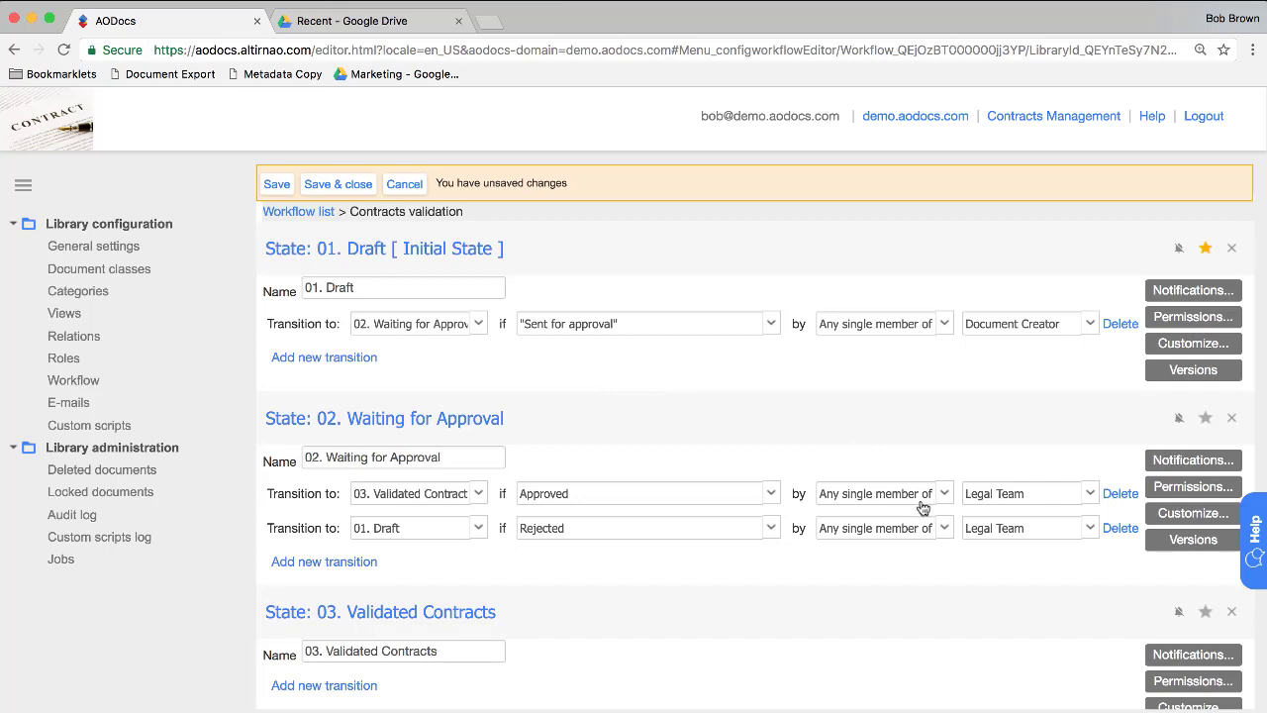
Step: Add a transition from 03. Validated Contracts to 04. Archived Contracts on specified date/time, 3/23/17 at 00:00, and save and close the workflow
scroll(814, 537, down, 5)
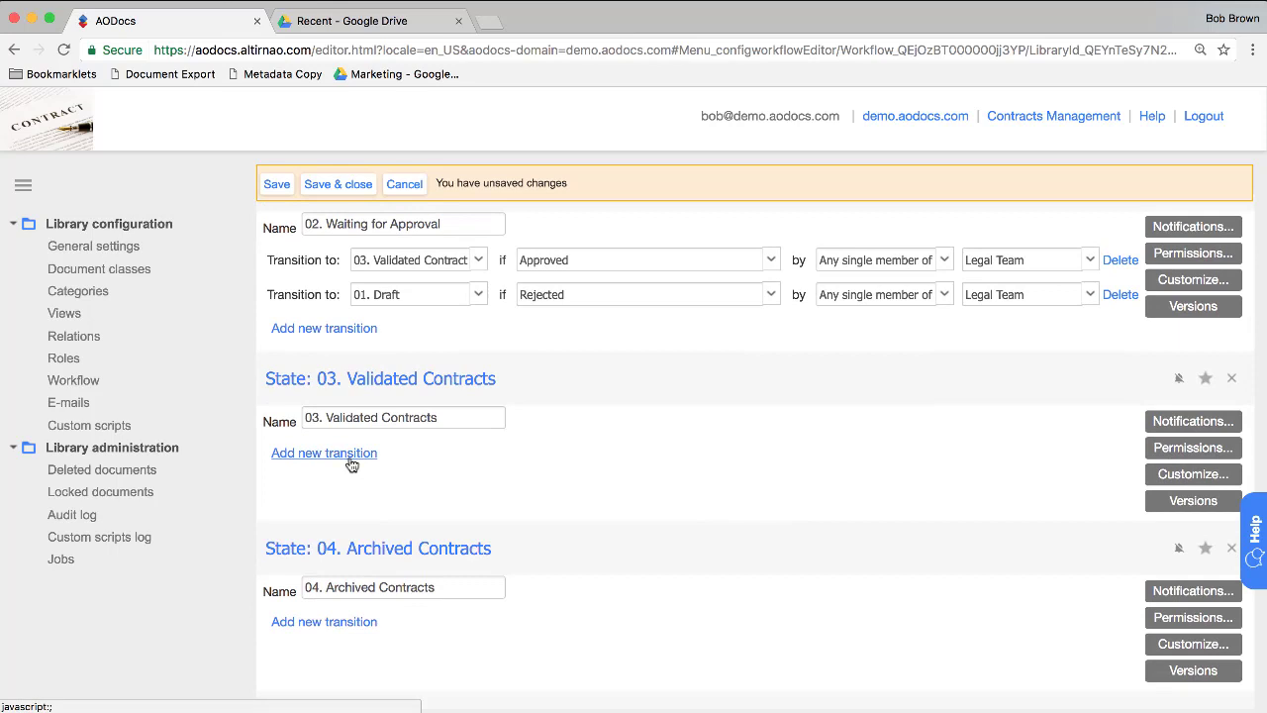
click(351, 453)
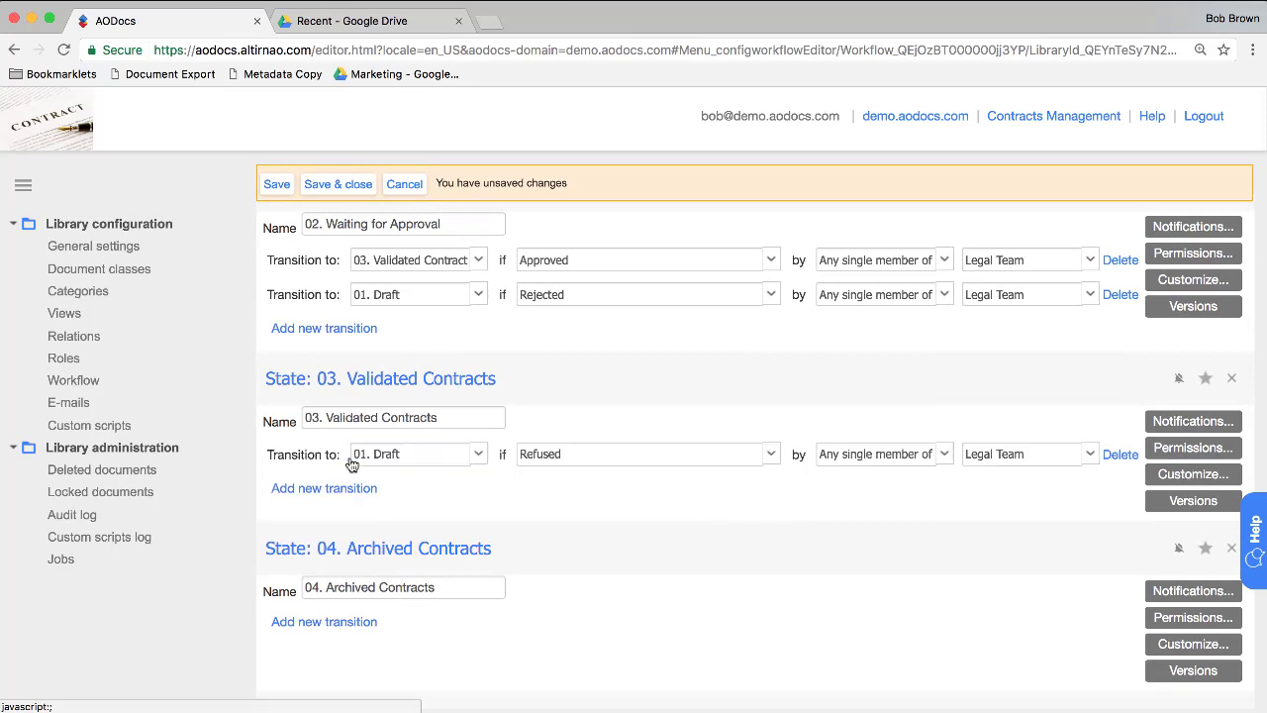
click(480, 455)
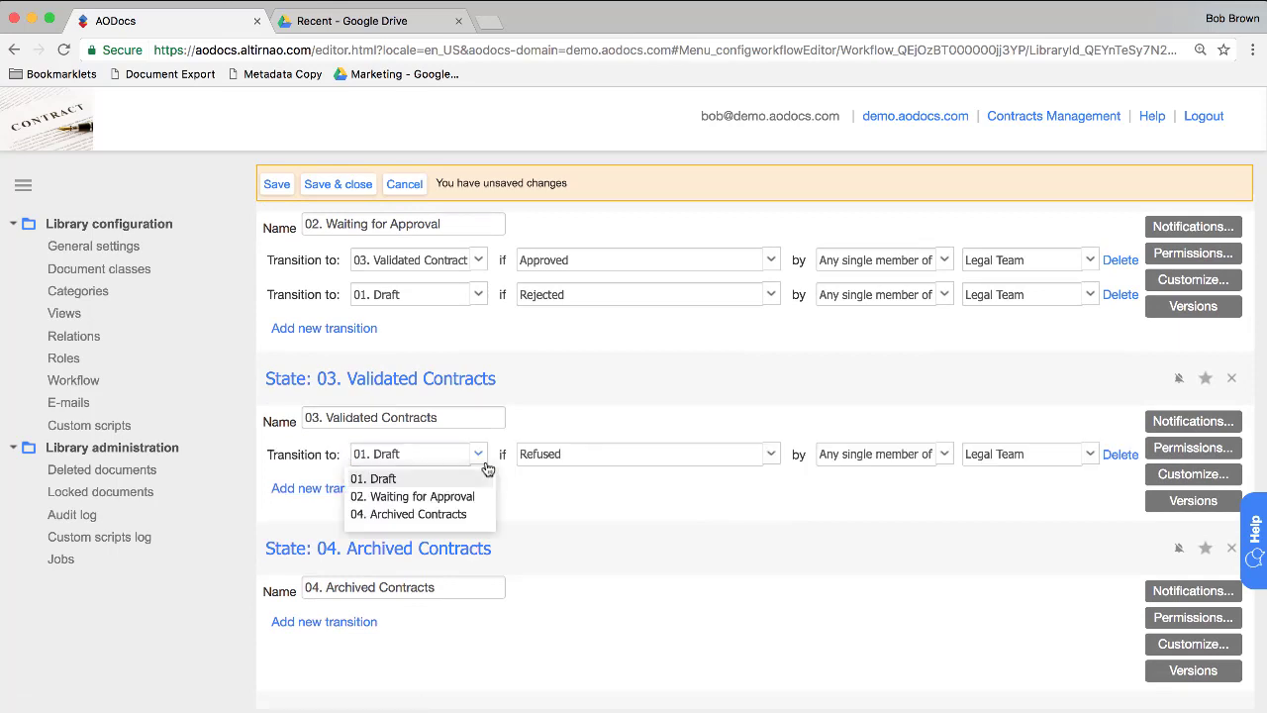
click(443, 515)
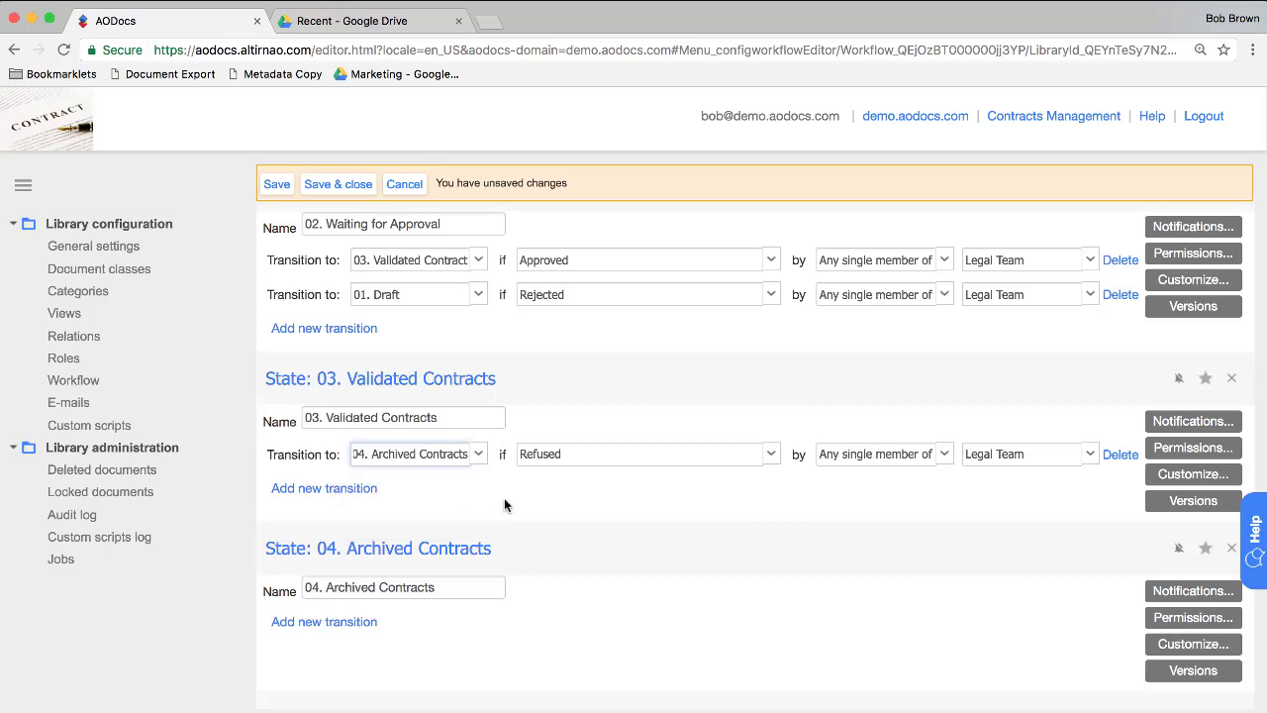
click(773, 455)
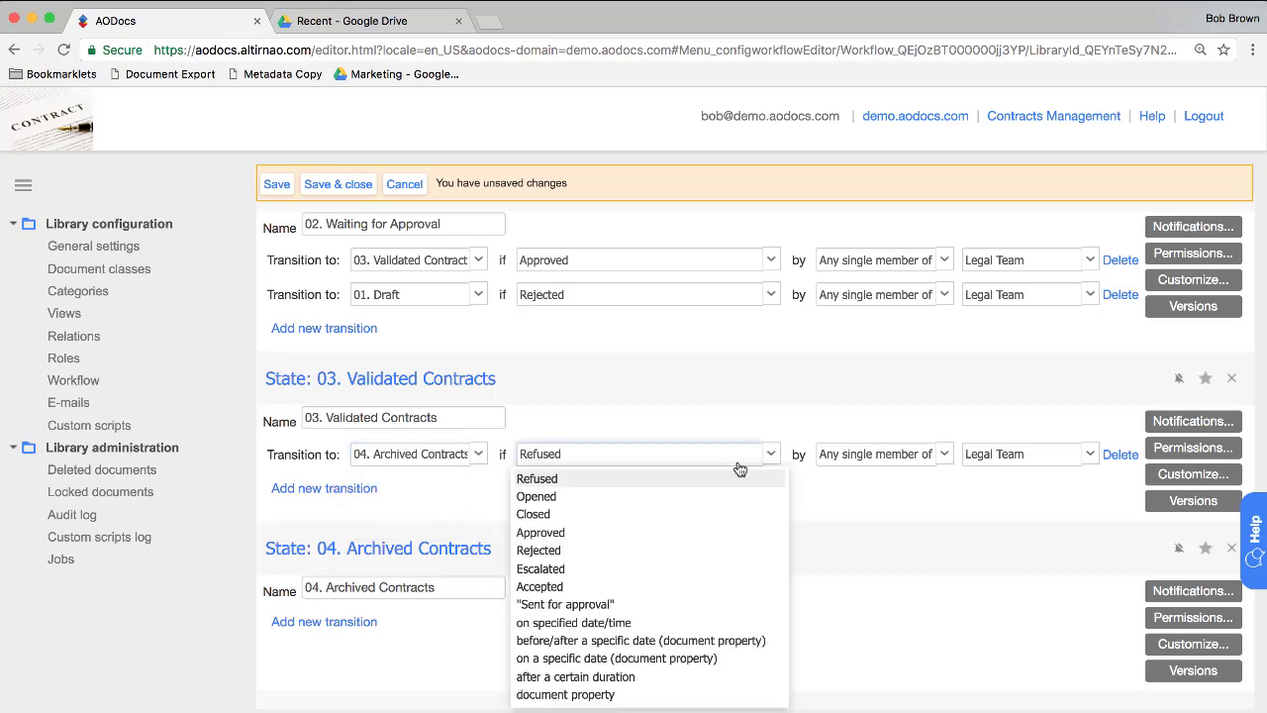
click(617, 622)
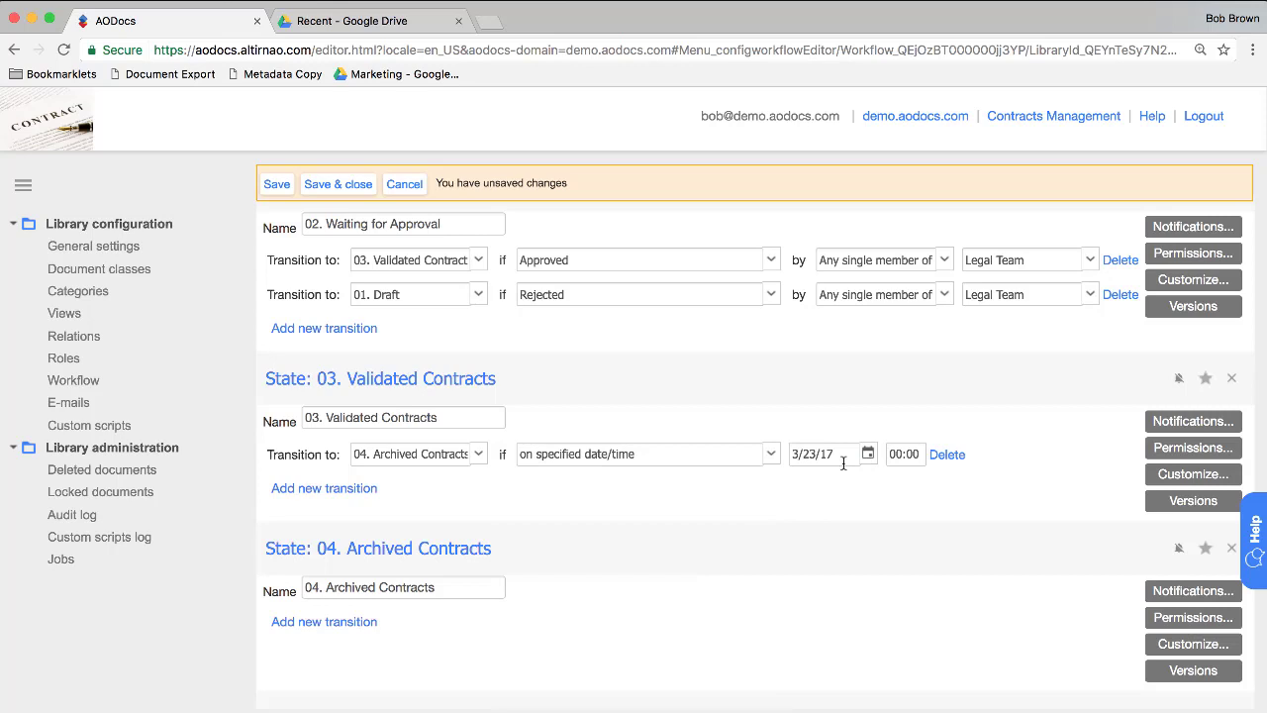
click(337, 185)
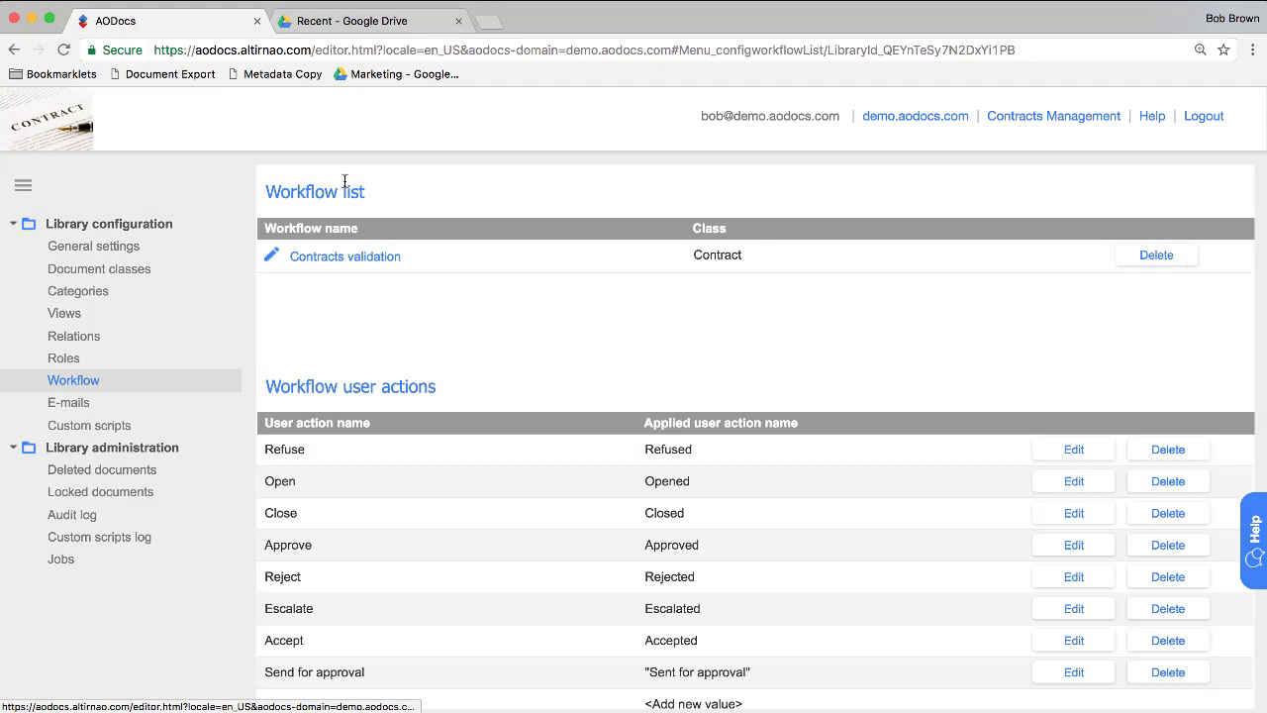